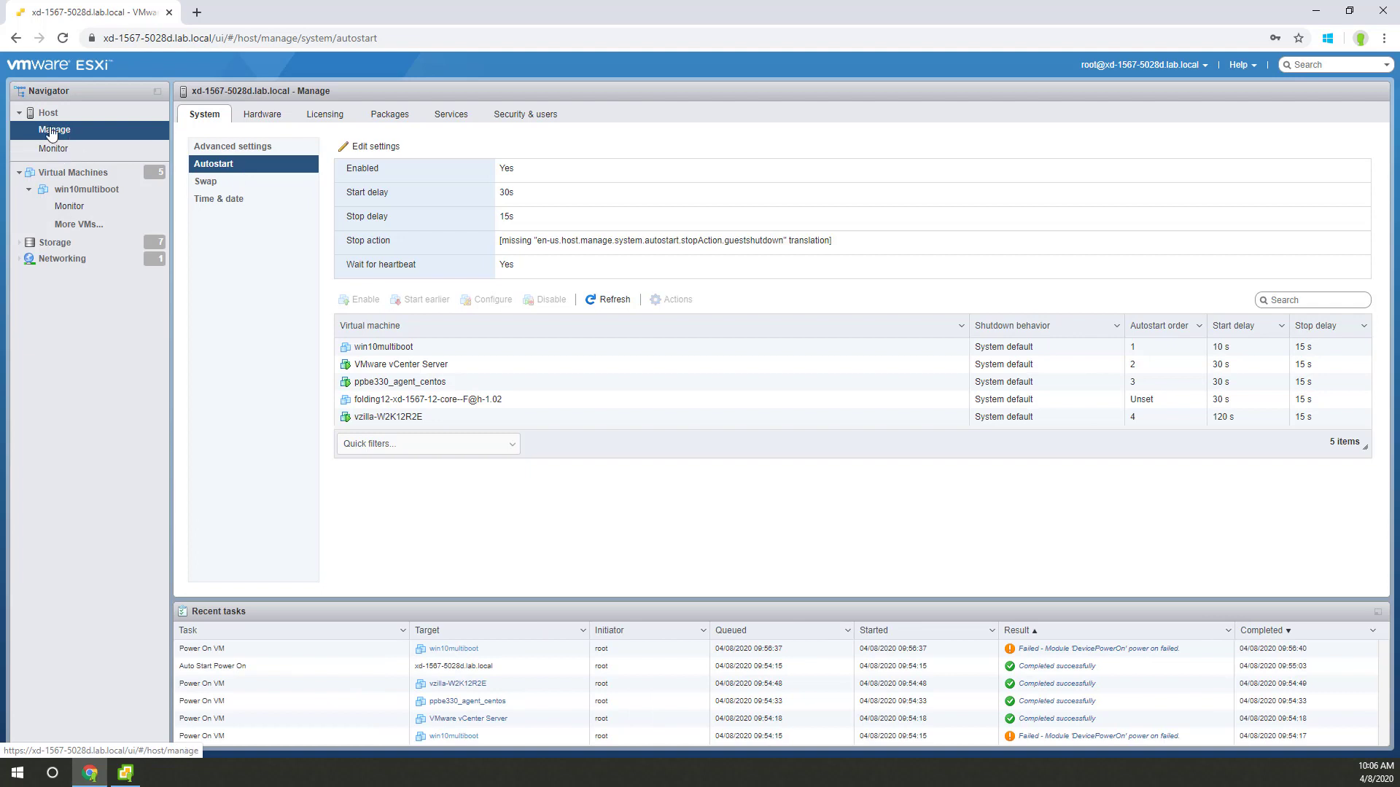
Examine the passthrough status of the AMD Radeon devices in the host's PCI device list
left_click(48, 112)
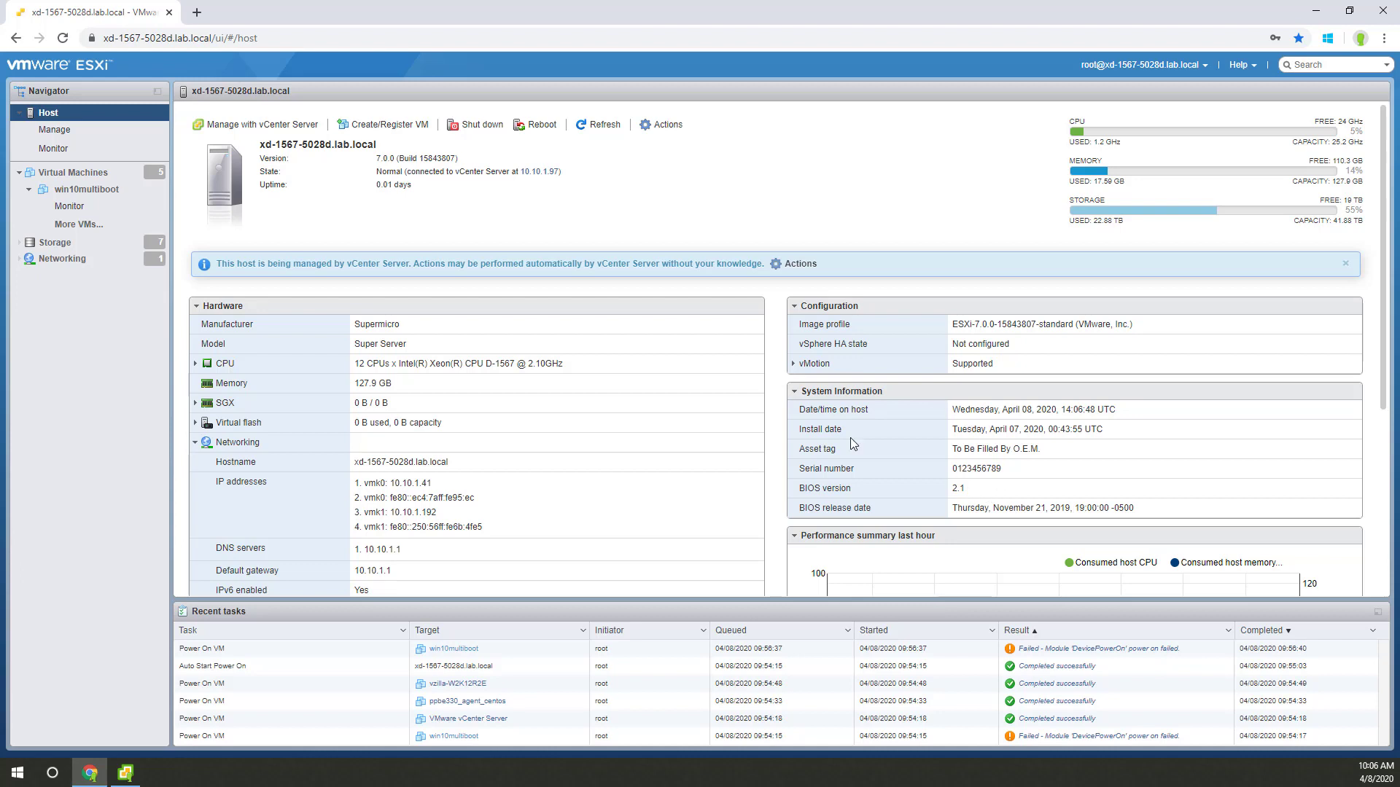
left_click(54, 129)
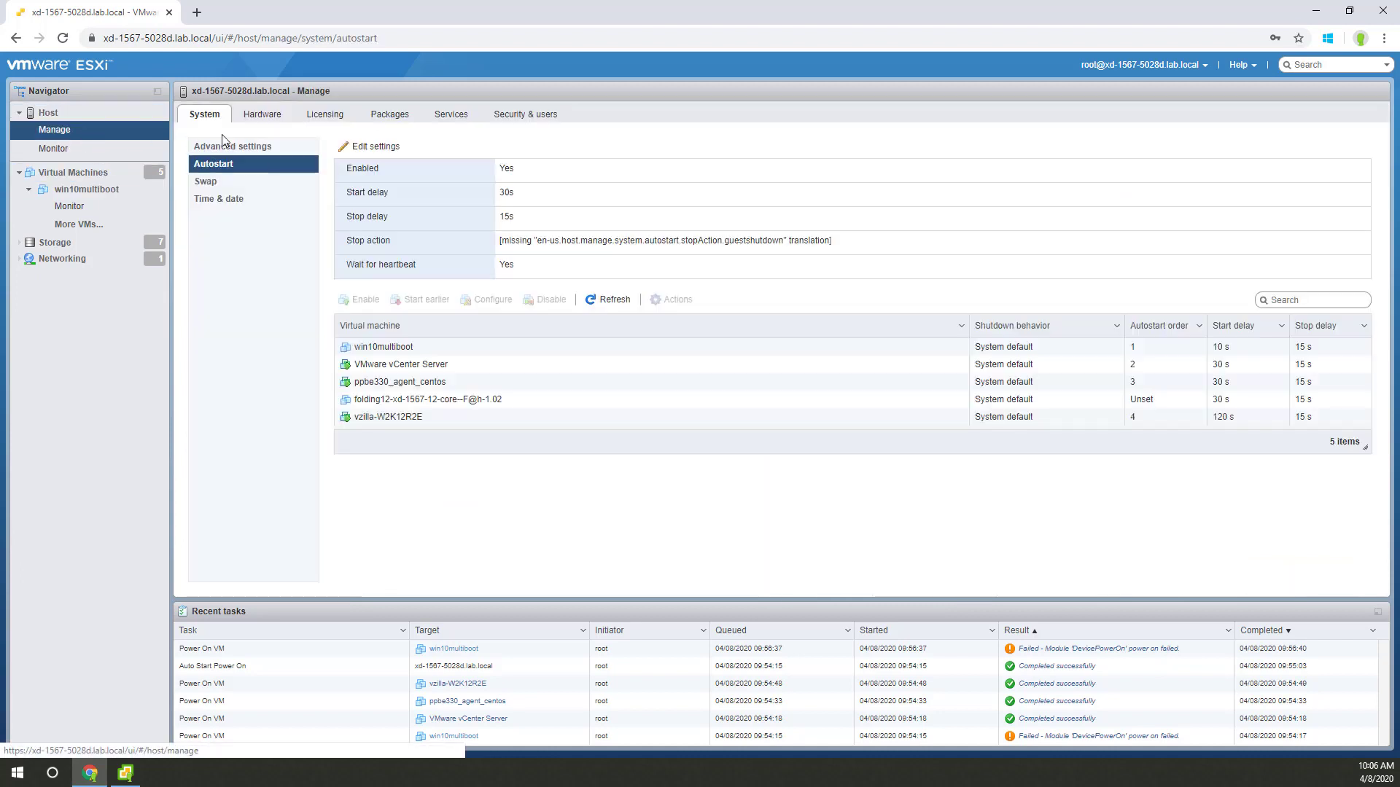
left_click(257, 121)
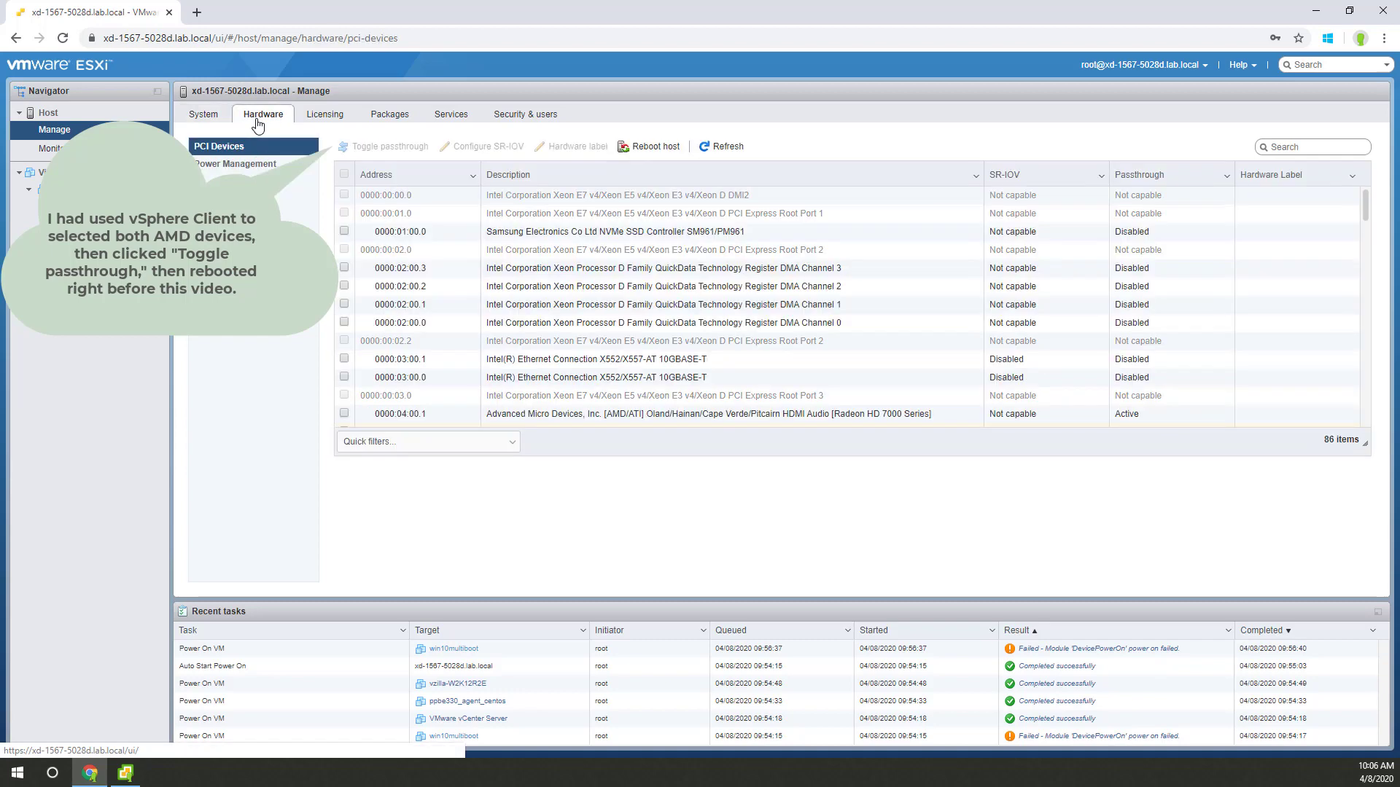
scroll(674, 305, "down", 2)
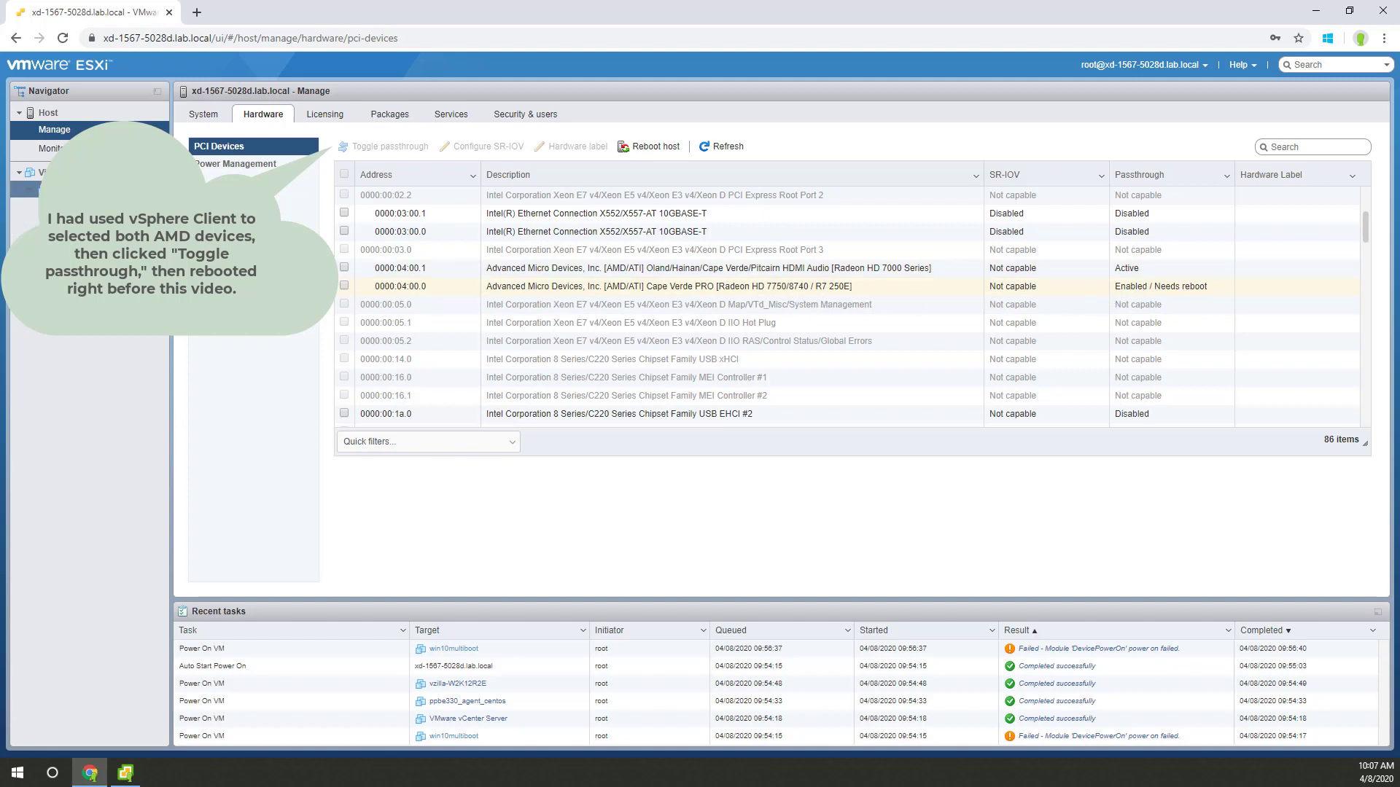
Try to power on the win10multiboot virtual machine
left_click(86, 189)
left_click(341, 122)
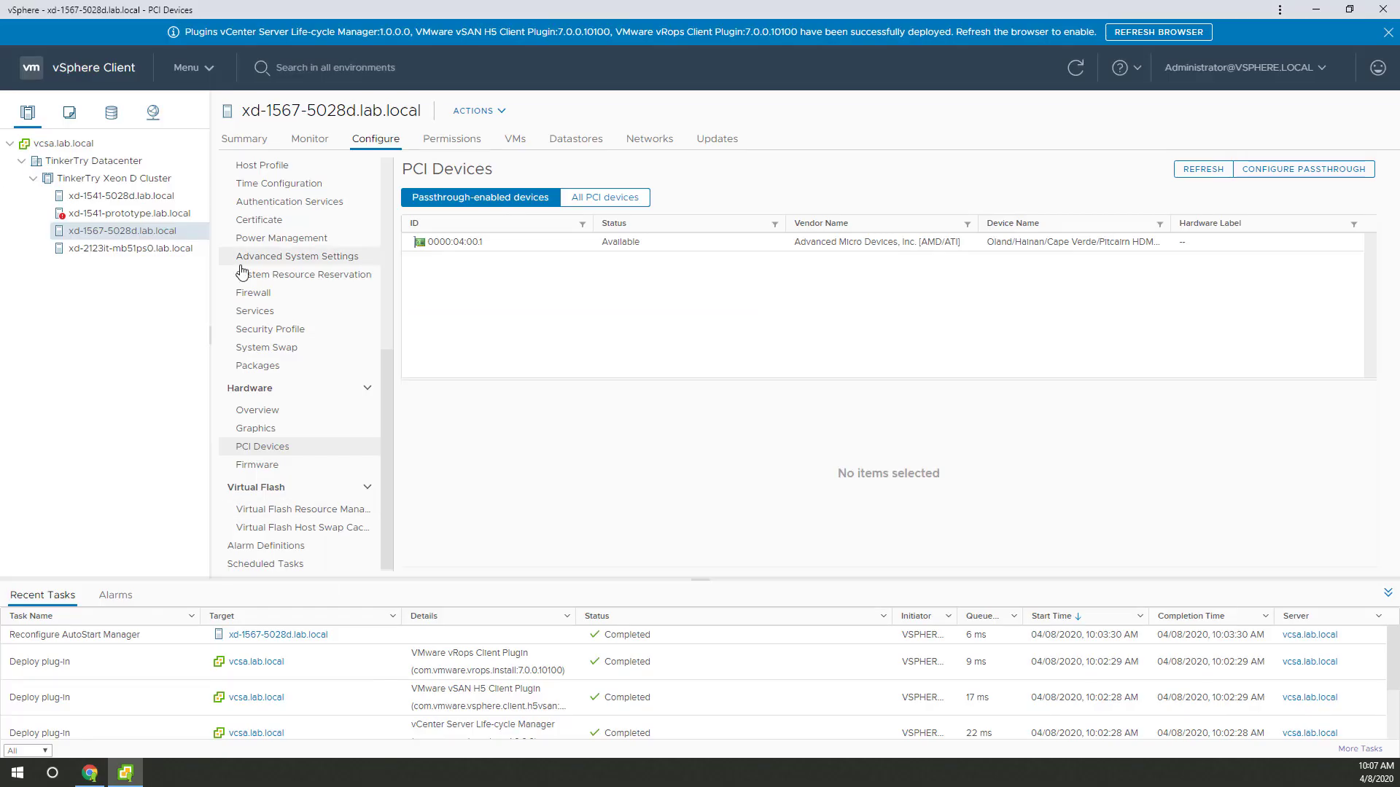
In the vSphere Client, examine the passthrough-enabled PCI devices configured on host xd-1567-5028d.lab.local
left_click(254, 140)
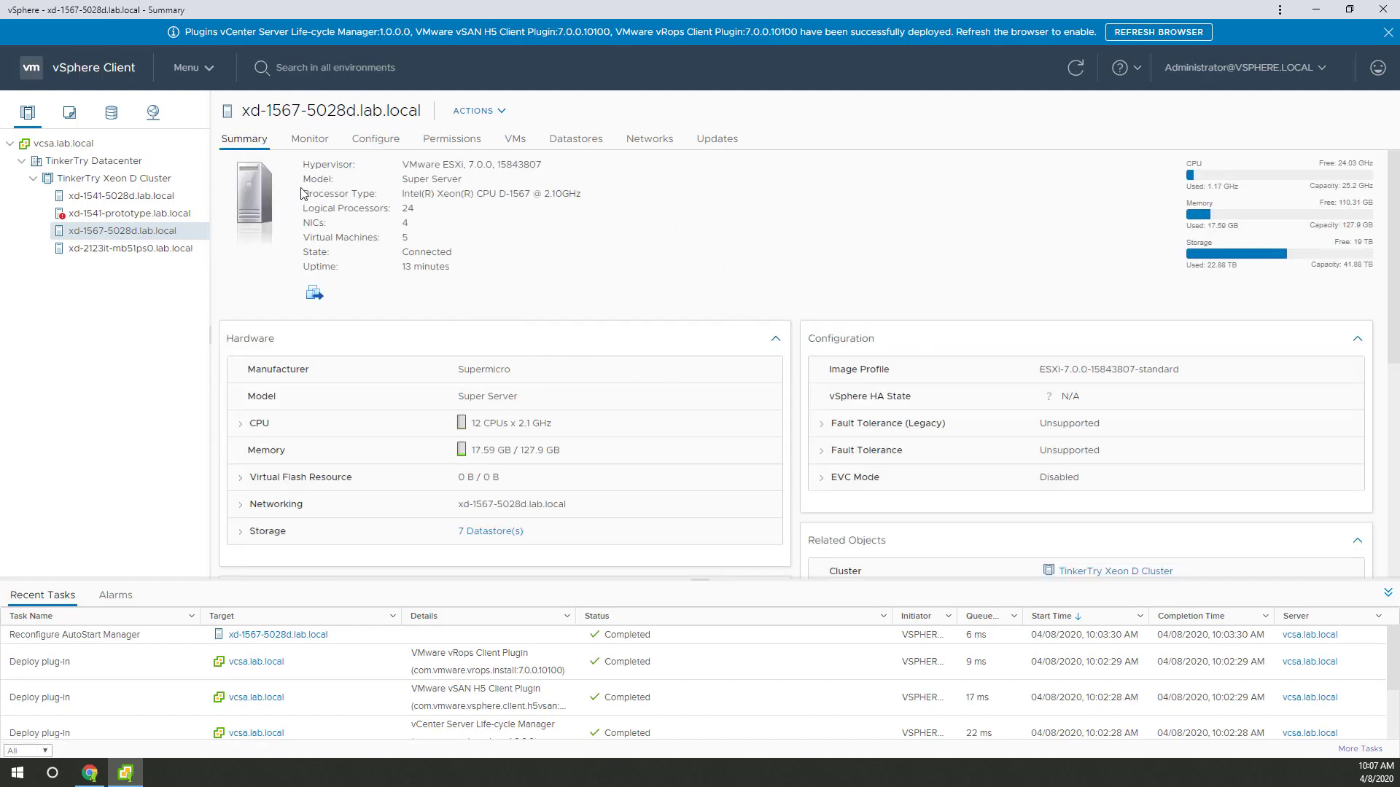
left_click(376, 140)
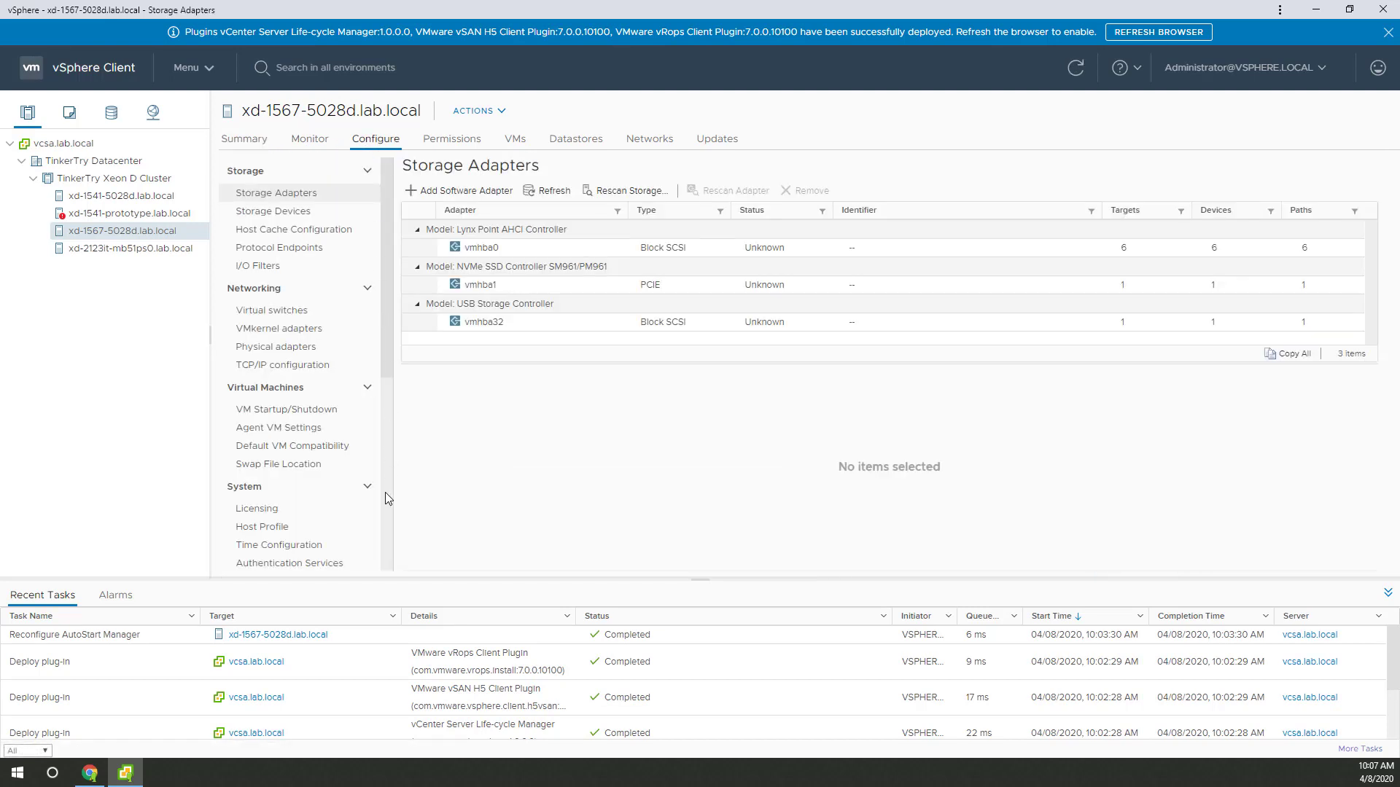
left_click(385, 492)
left_click(282, 450)
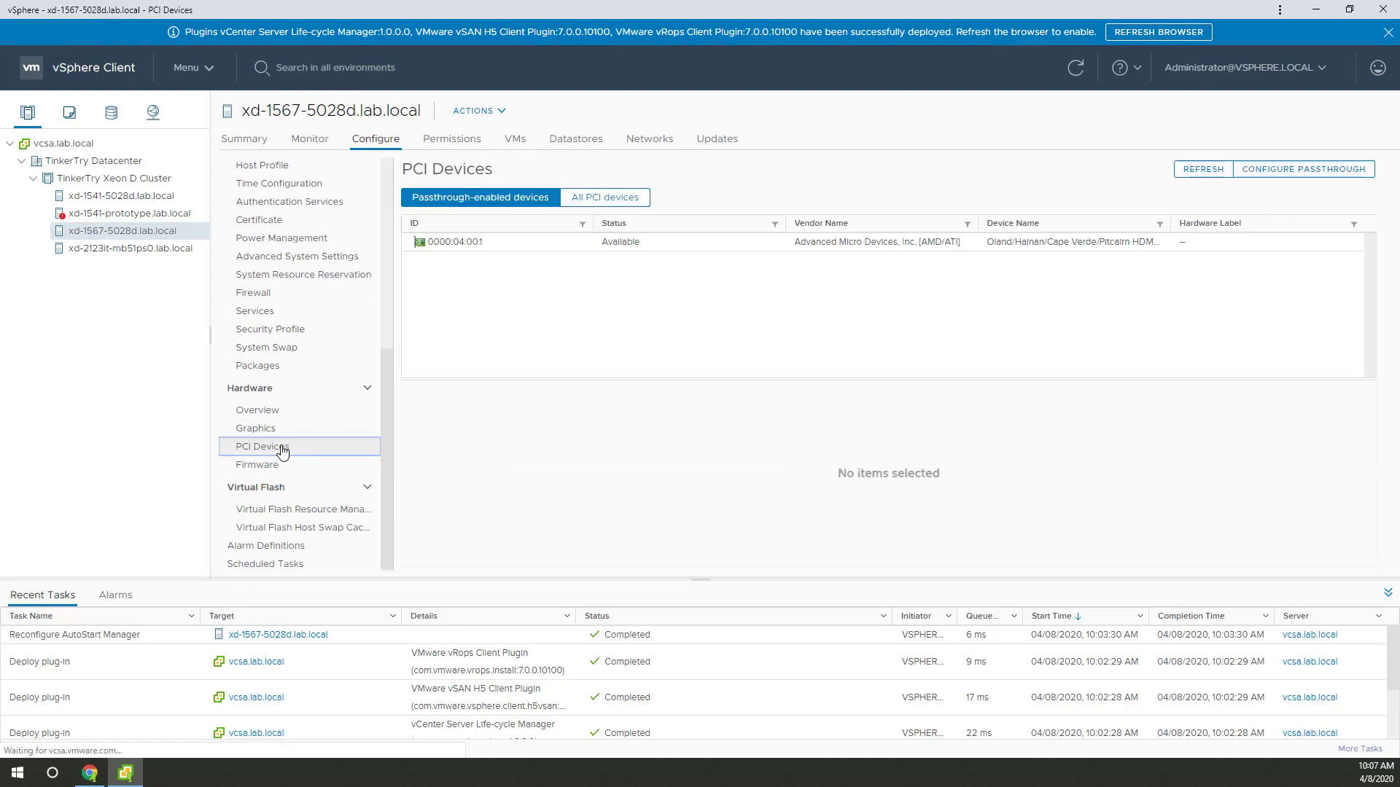
Try to make both AMD devices, the HDMI Audio and Cape Verde PRO, available for passthrough, and cancel the edit
left_click(1284, 170)
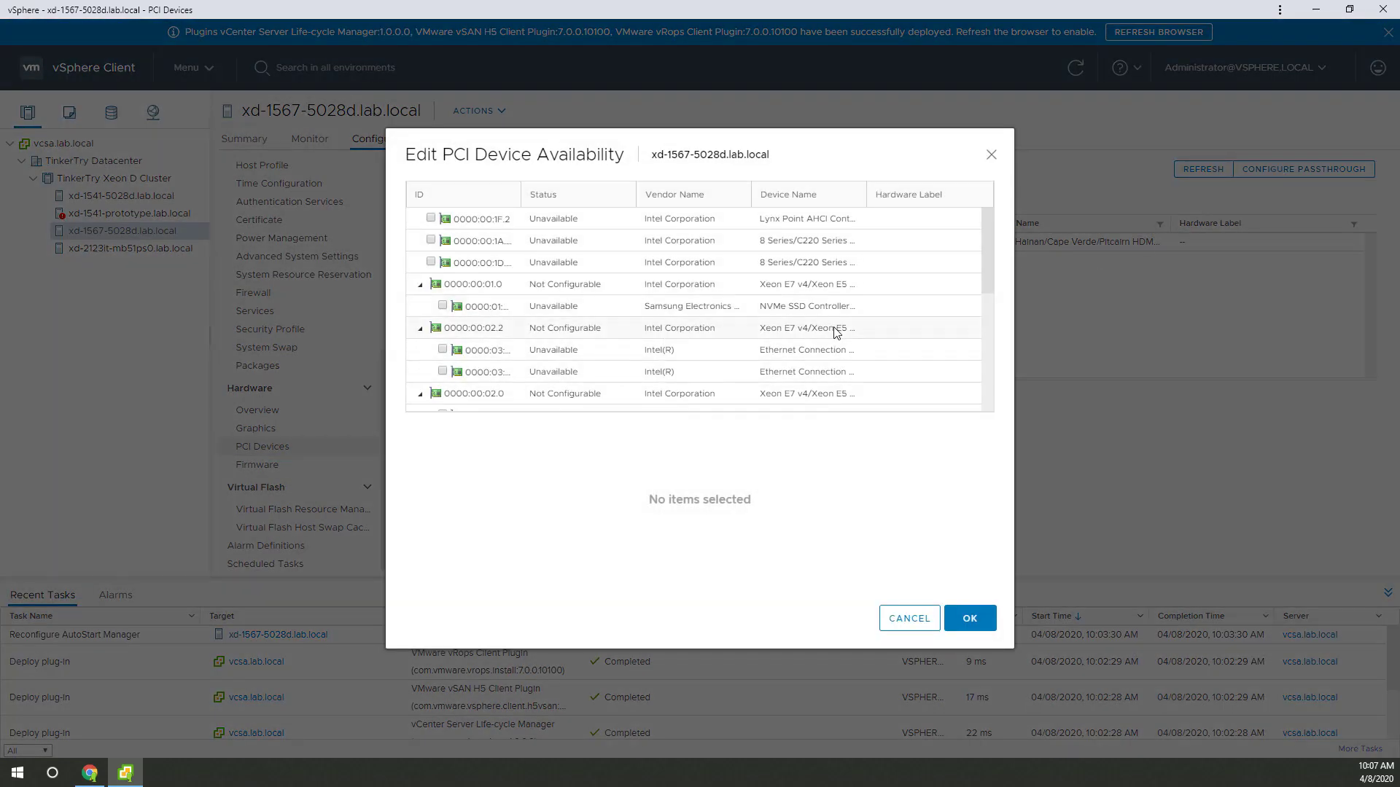
scroll(836, 332, "down", 3)
scroll(836, 332, "down", 1)
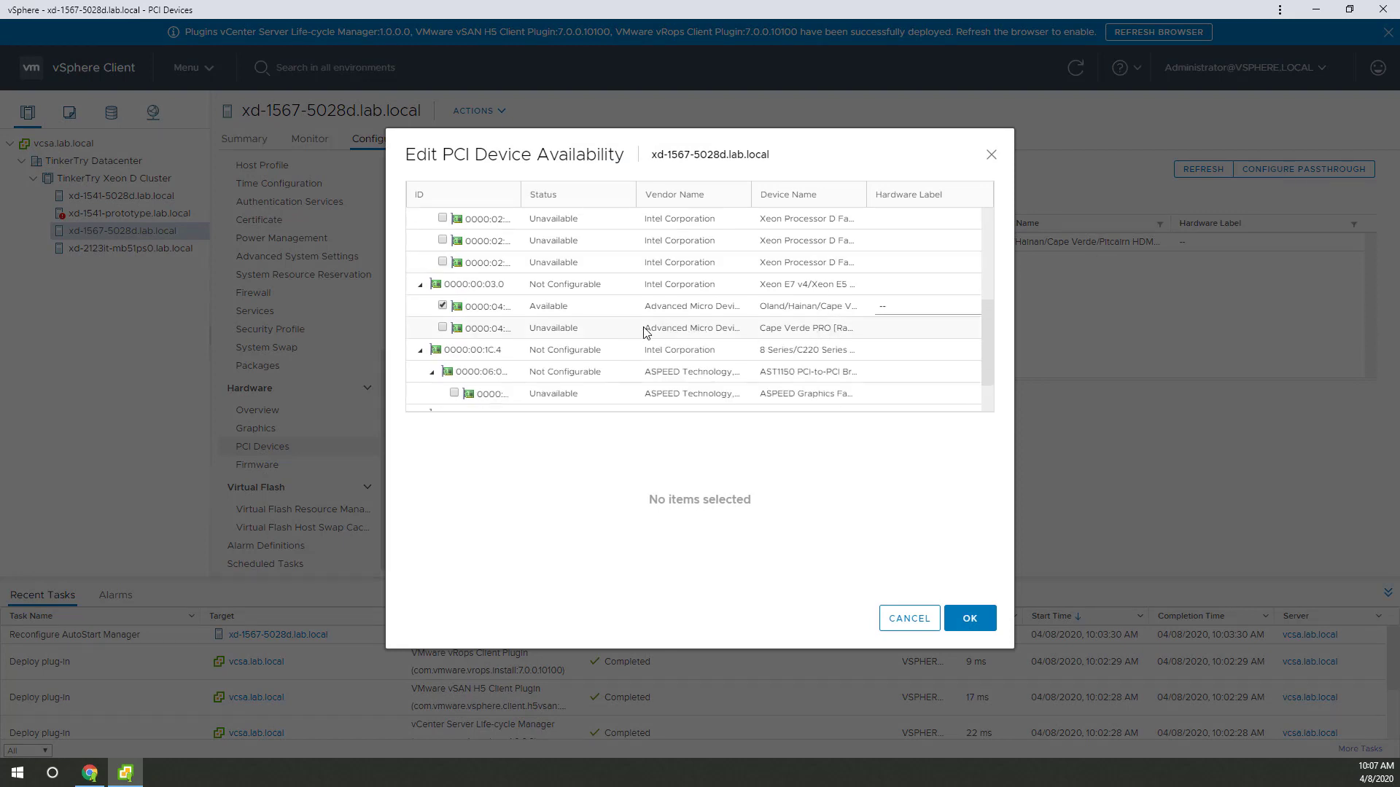
left_click(442, 328)
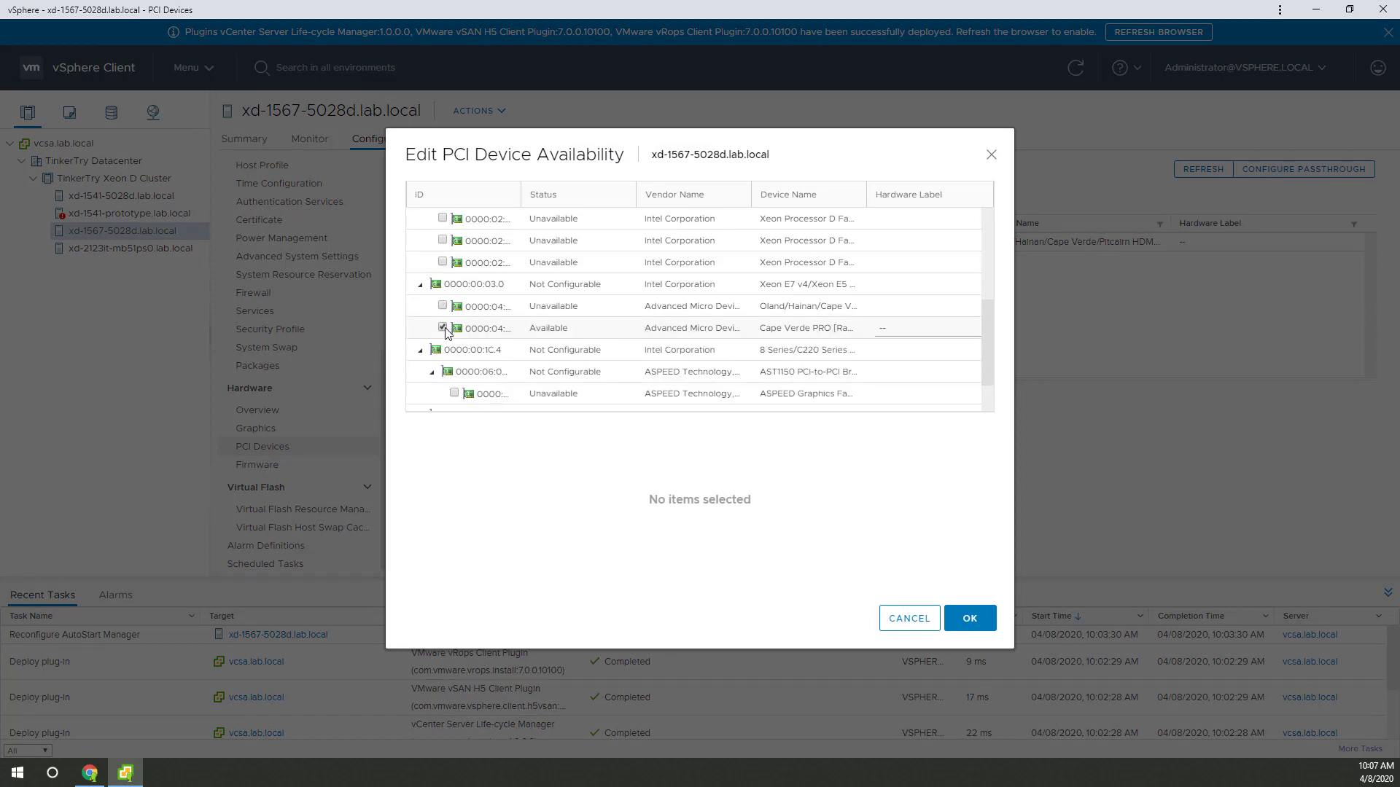
left_click(444, 309)
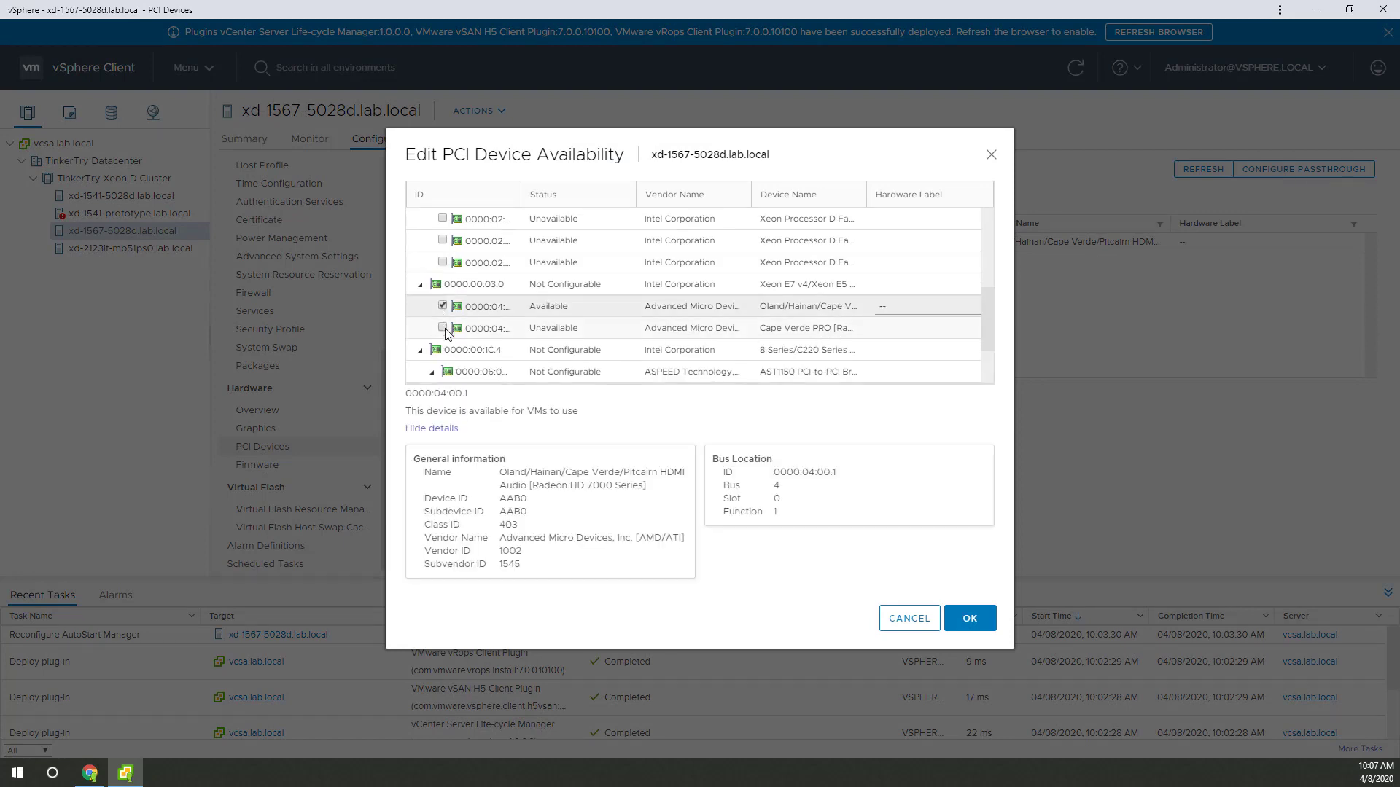
left_click(444, 329)
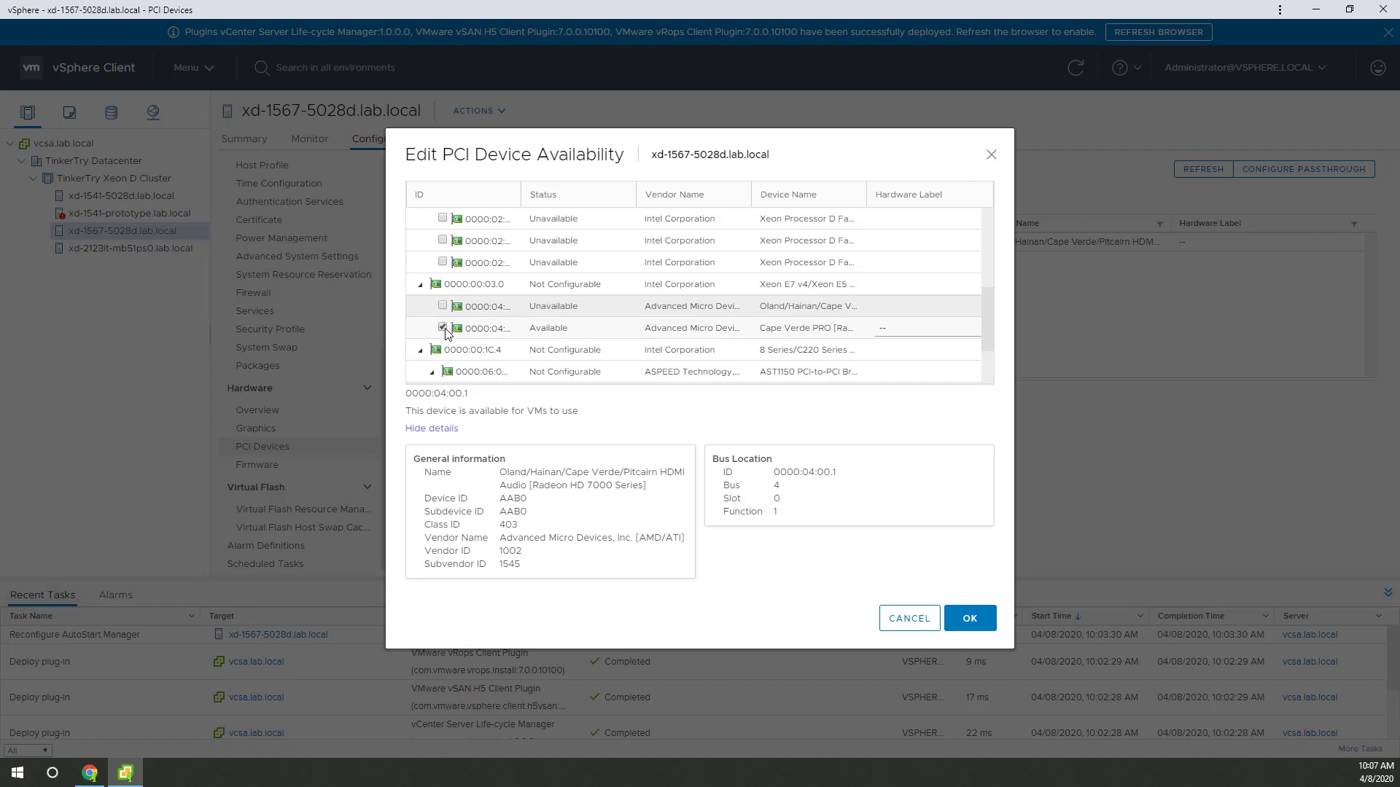
left_click(901, 618)
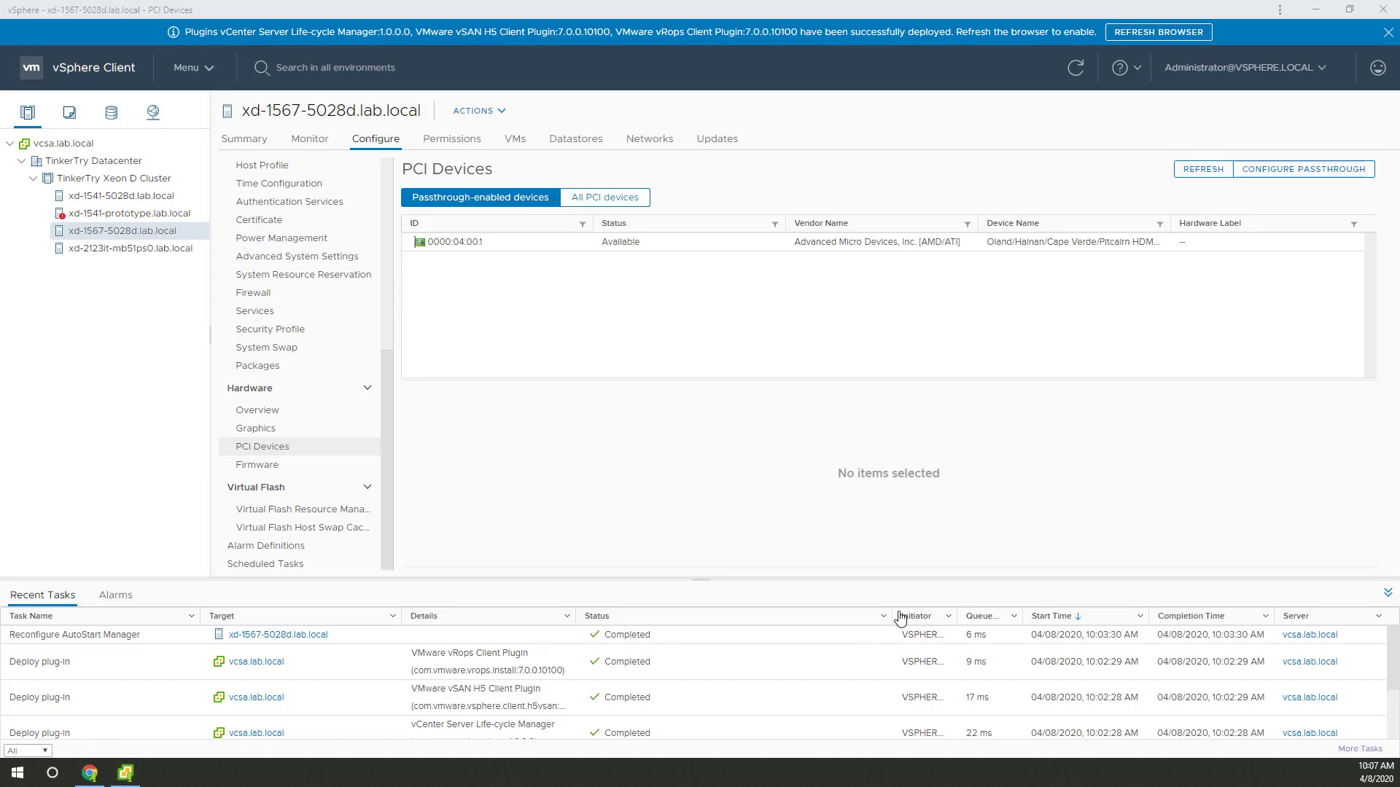
Switch back to the ESXi Host Client, dismiss the power-on error and review the PCI devices in win10multiboot's hardware settings
key("alt+Tab")
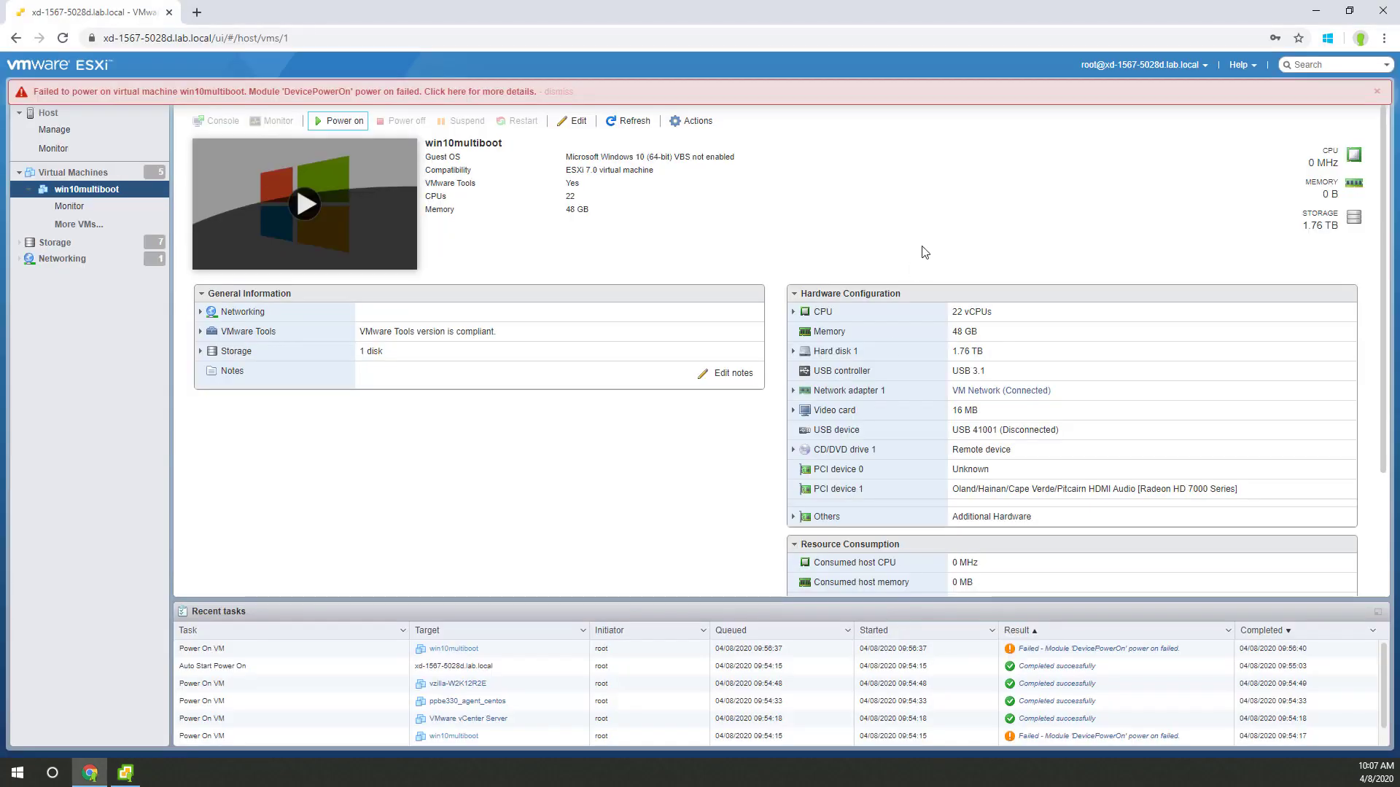
left_click(567, 92)
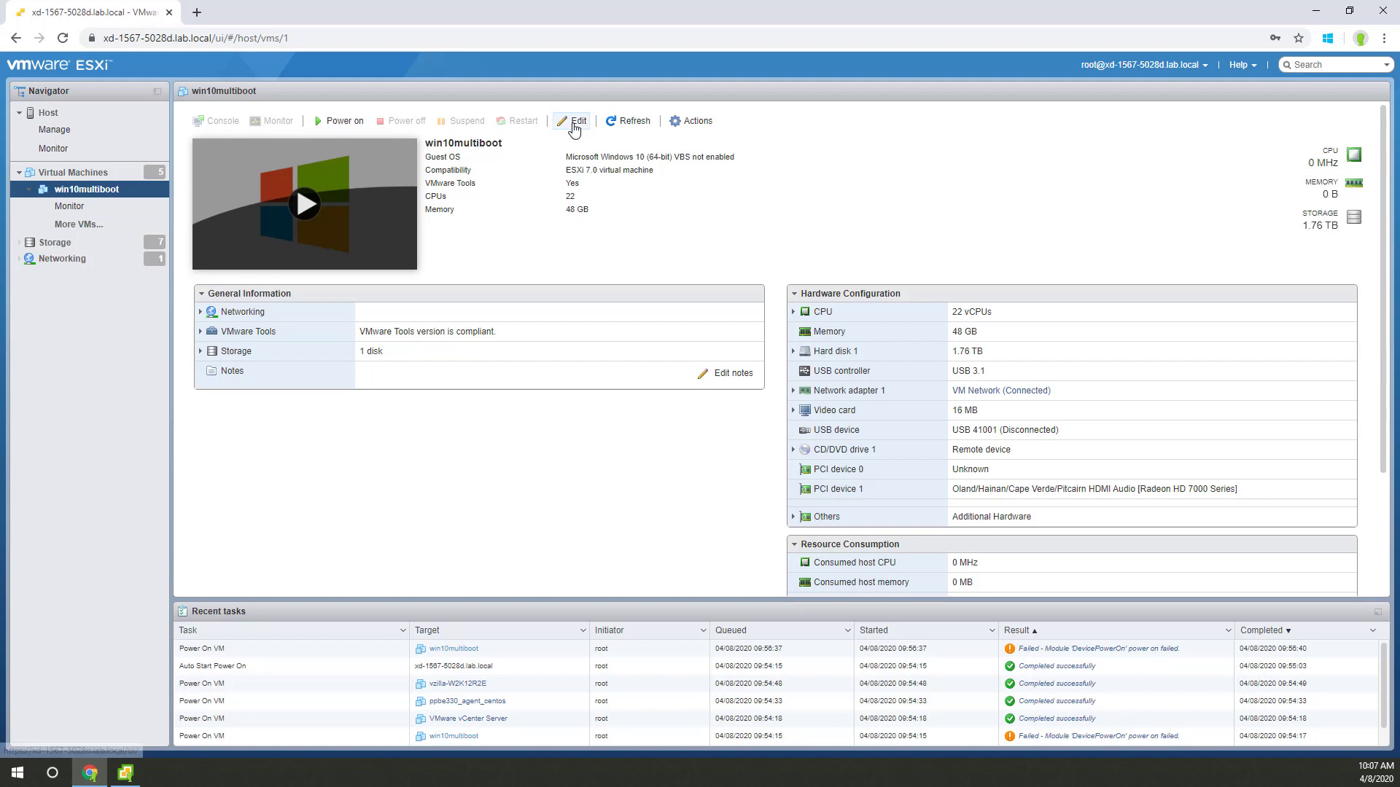
left_click(574, 122)
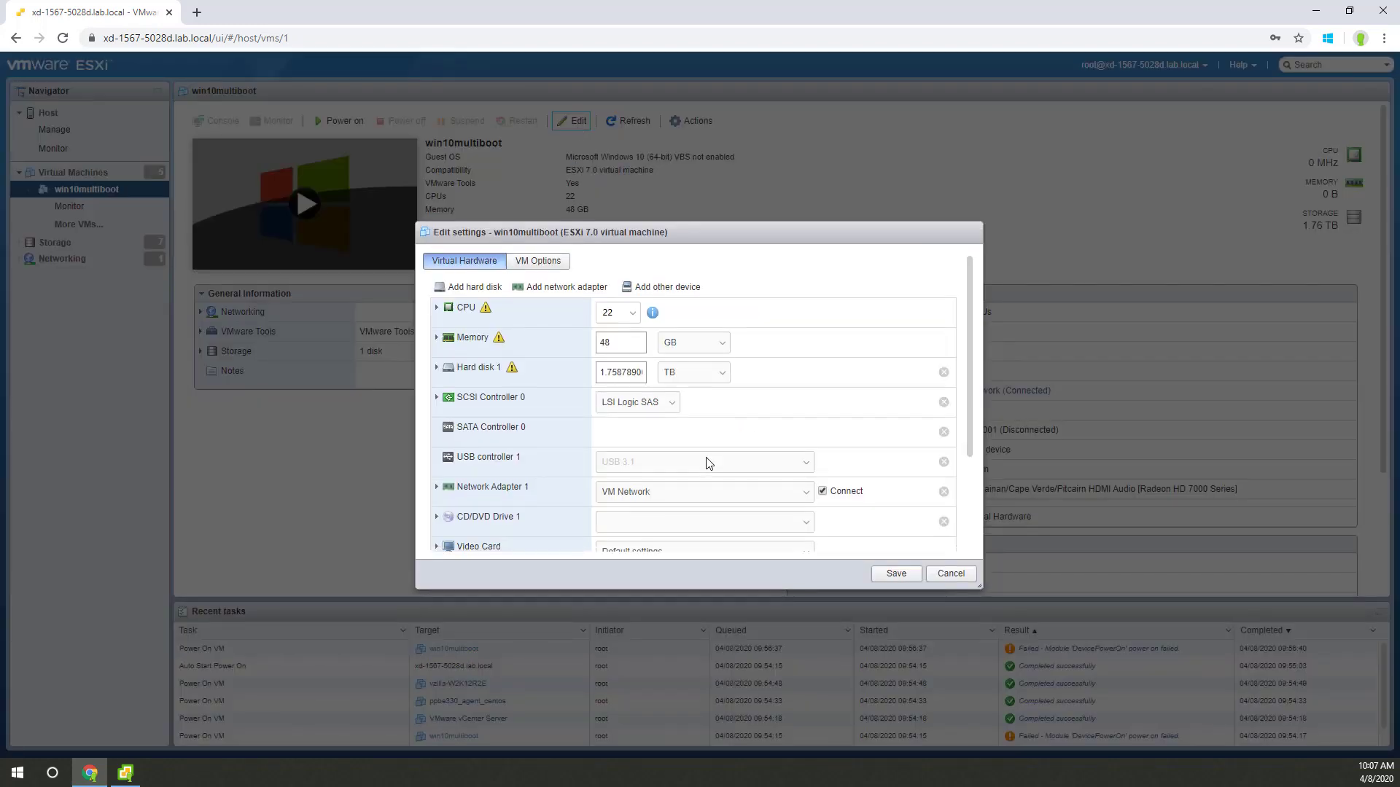
scroll(706, 462, "down", 1)
scroll(707, 463, "down", 1)
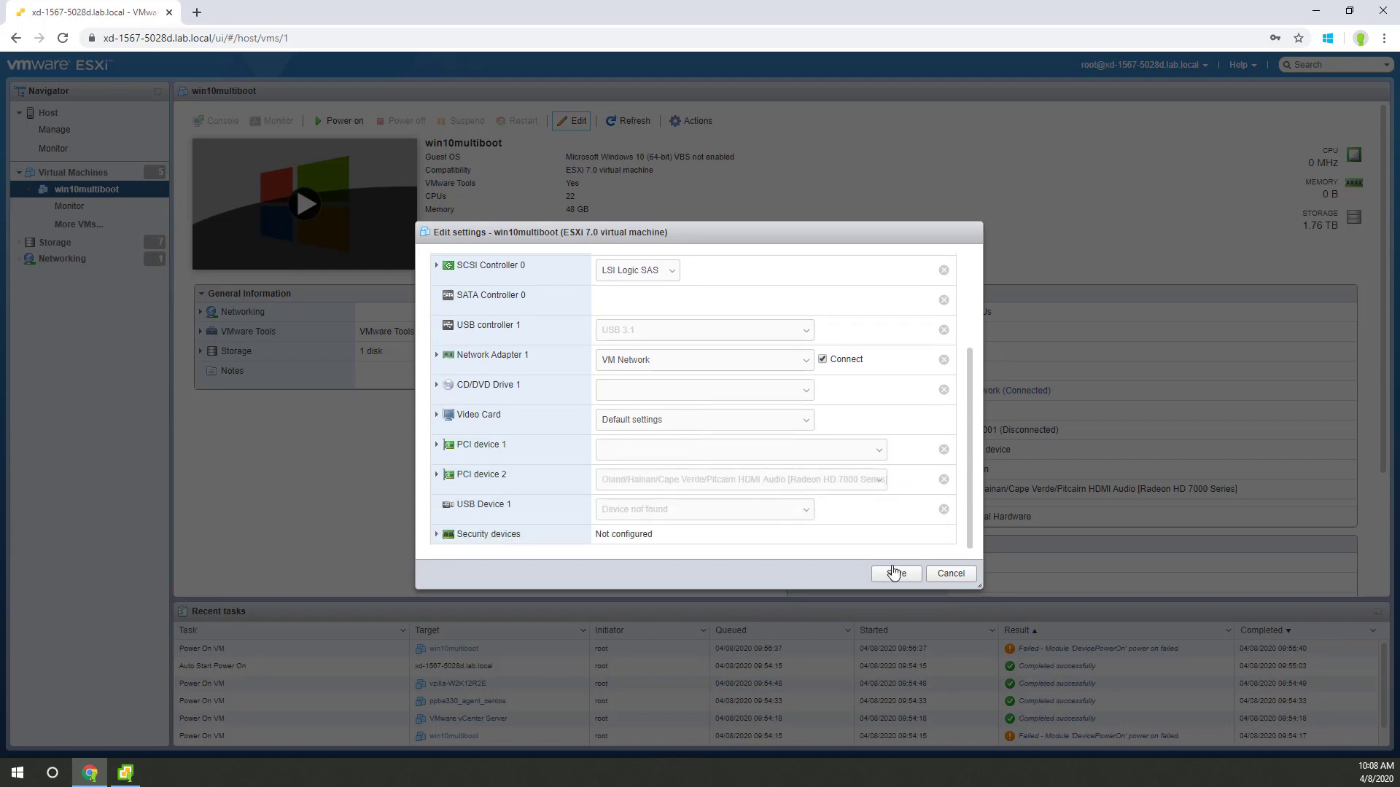
left_click(950, 574)
Toggle passthrough off for the host's AMD PCI devices 0000:04:00.1 and 0000:04:00.0
left_click(65, 130)
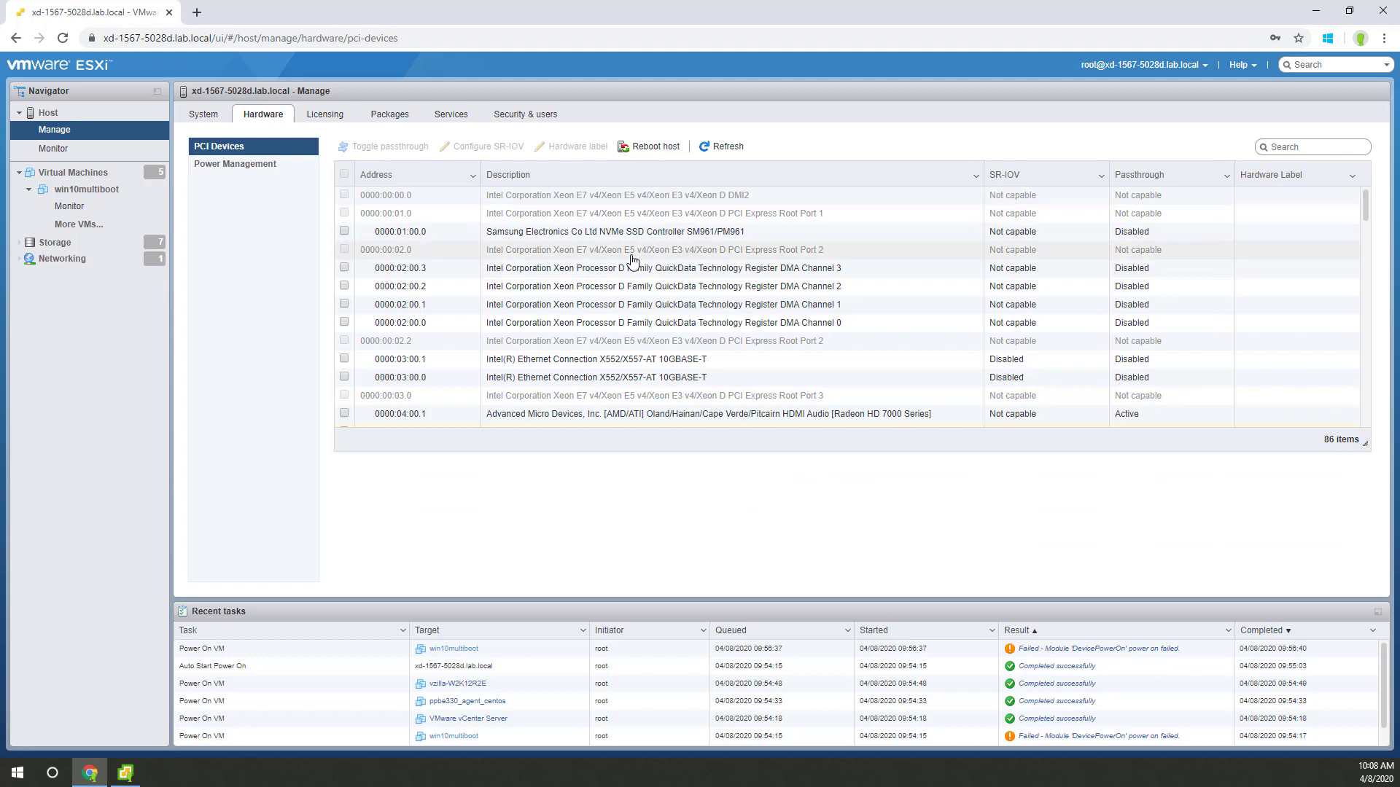
scroll(634, 259, "down", 3)
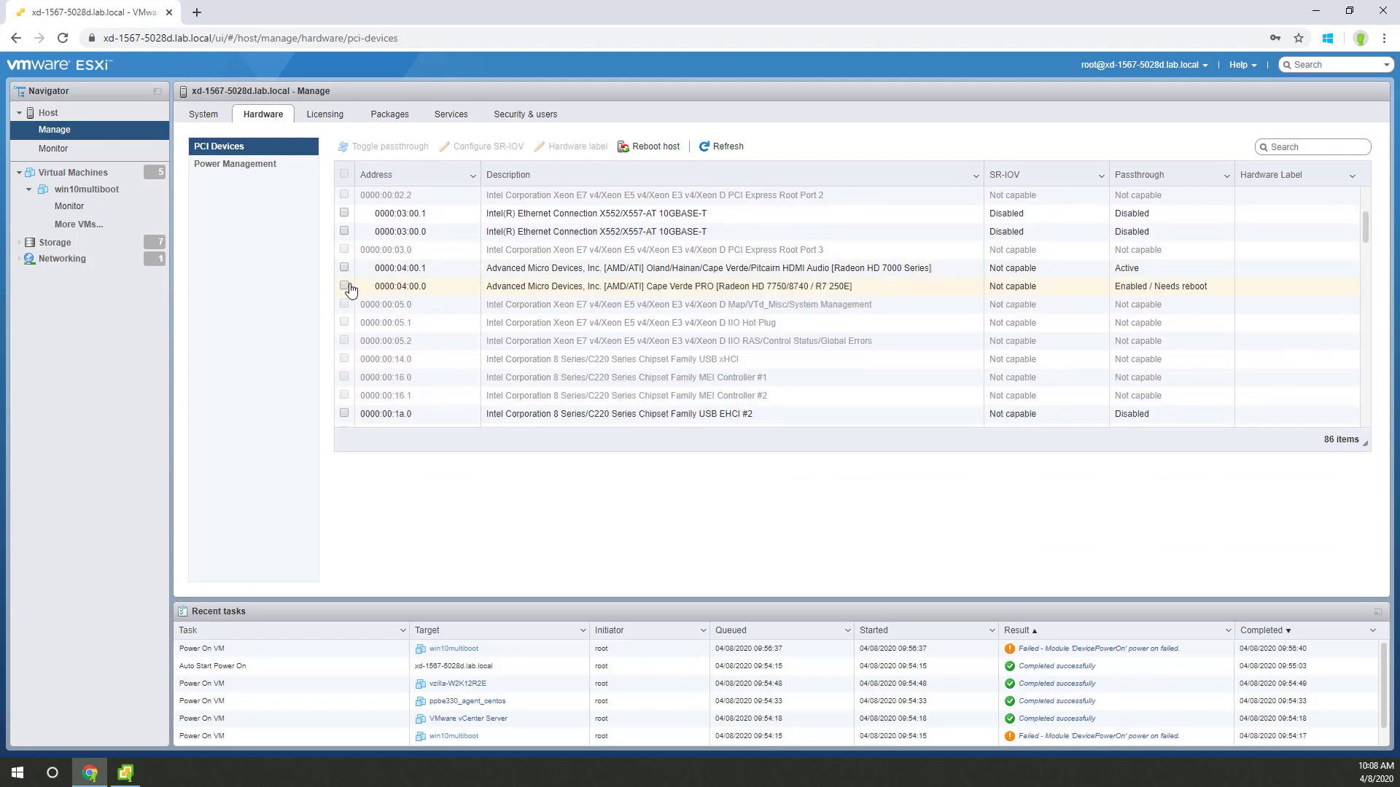
left_click(344, 286)
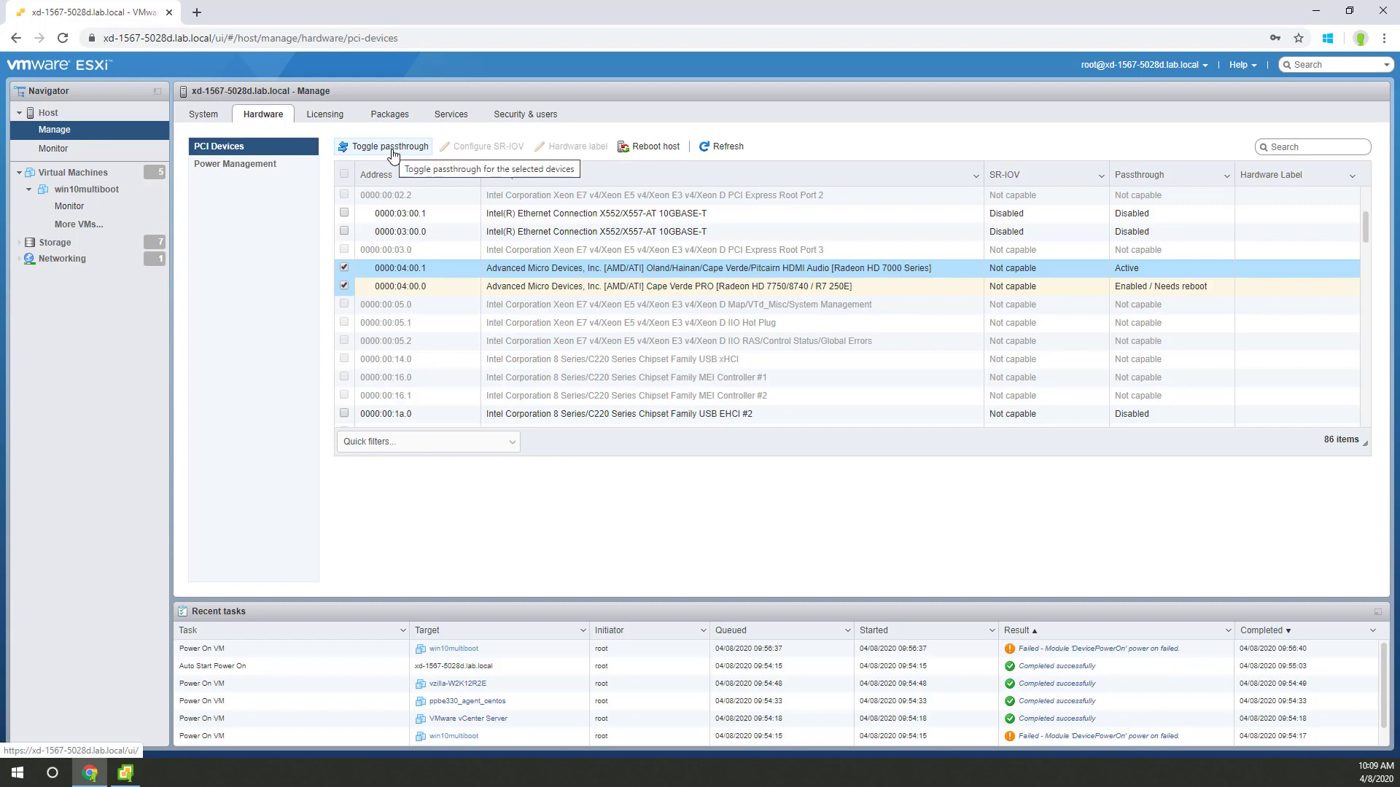
left_click(392, 148)
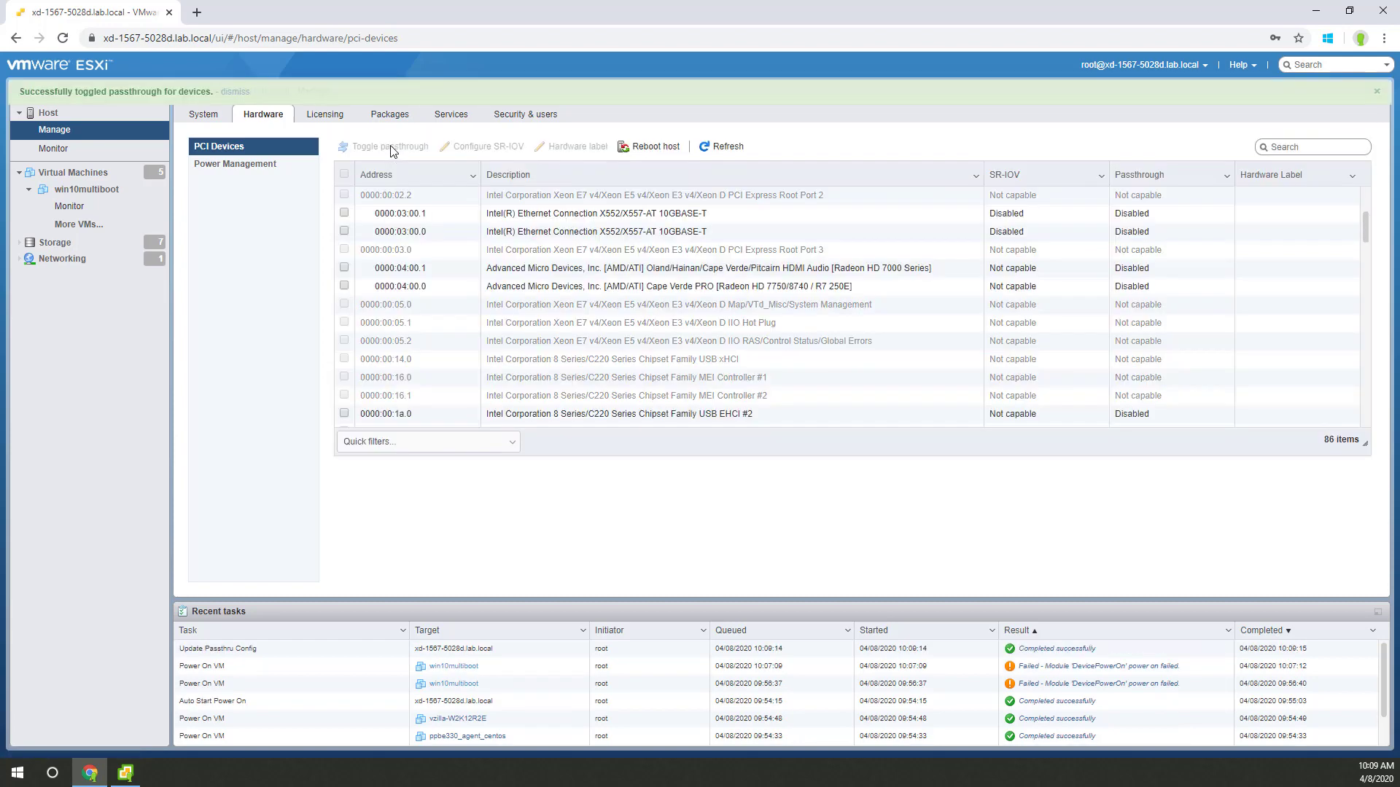
Select both AMD PCI devices, 0000:04:00.1 and 0000:04:00.0, and toggle their passthrough back on
scroll(518, 310, "down", 4)
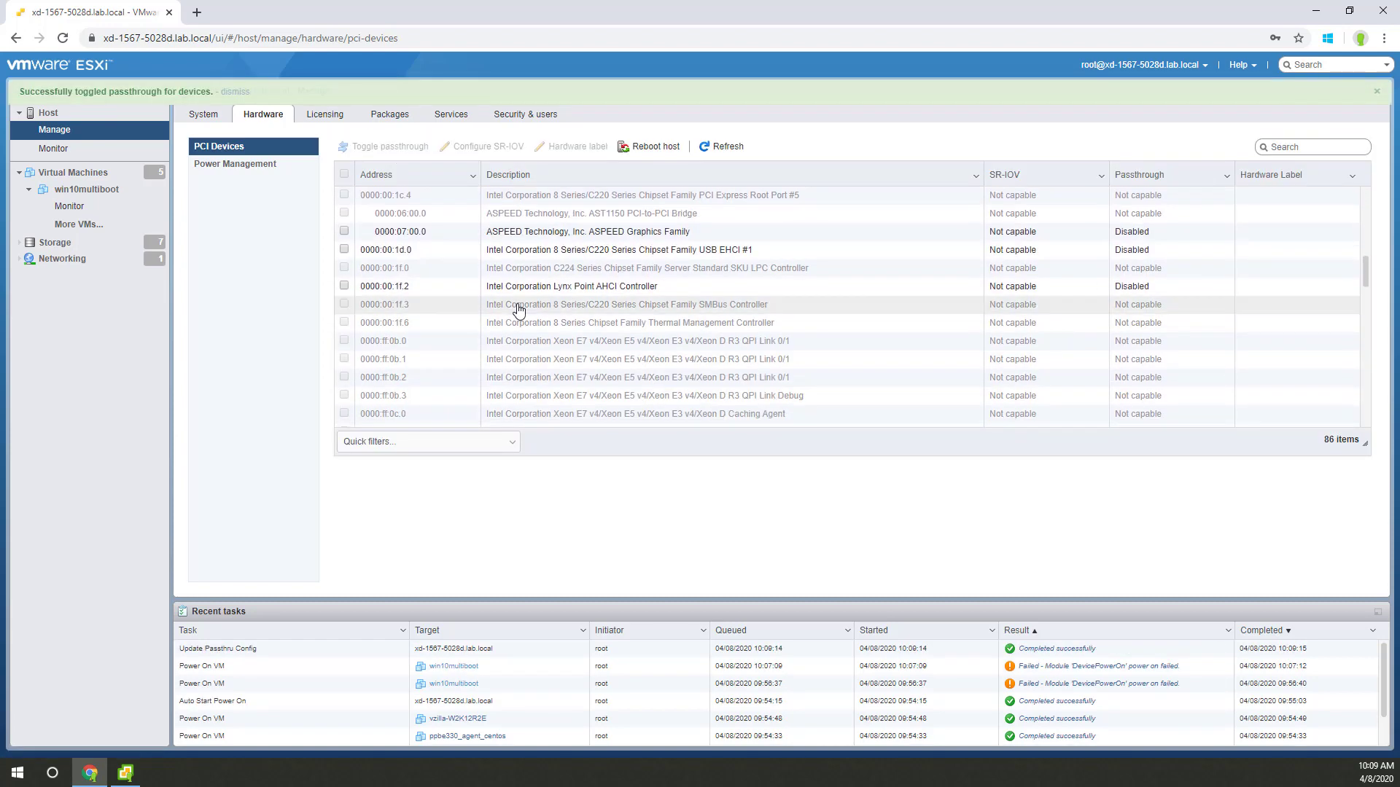
scroll(518, 310, "down", 6)
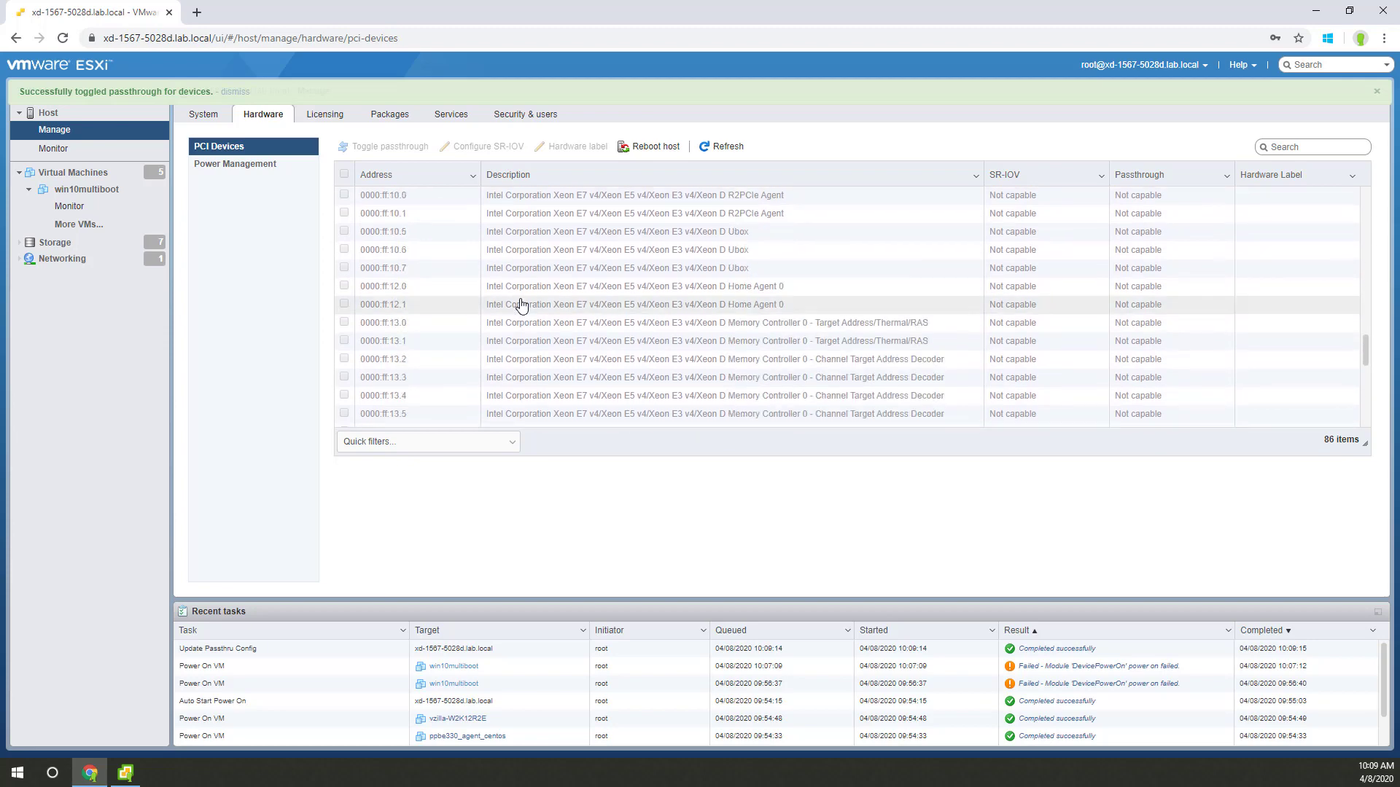
scroll(520, 305, "up", 10)
scroll(520, 305, "down", 1)
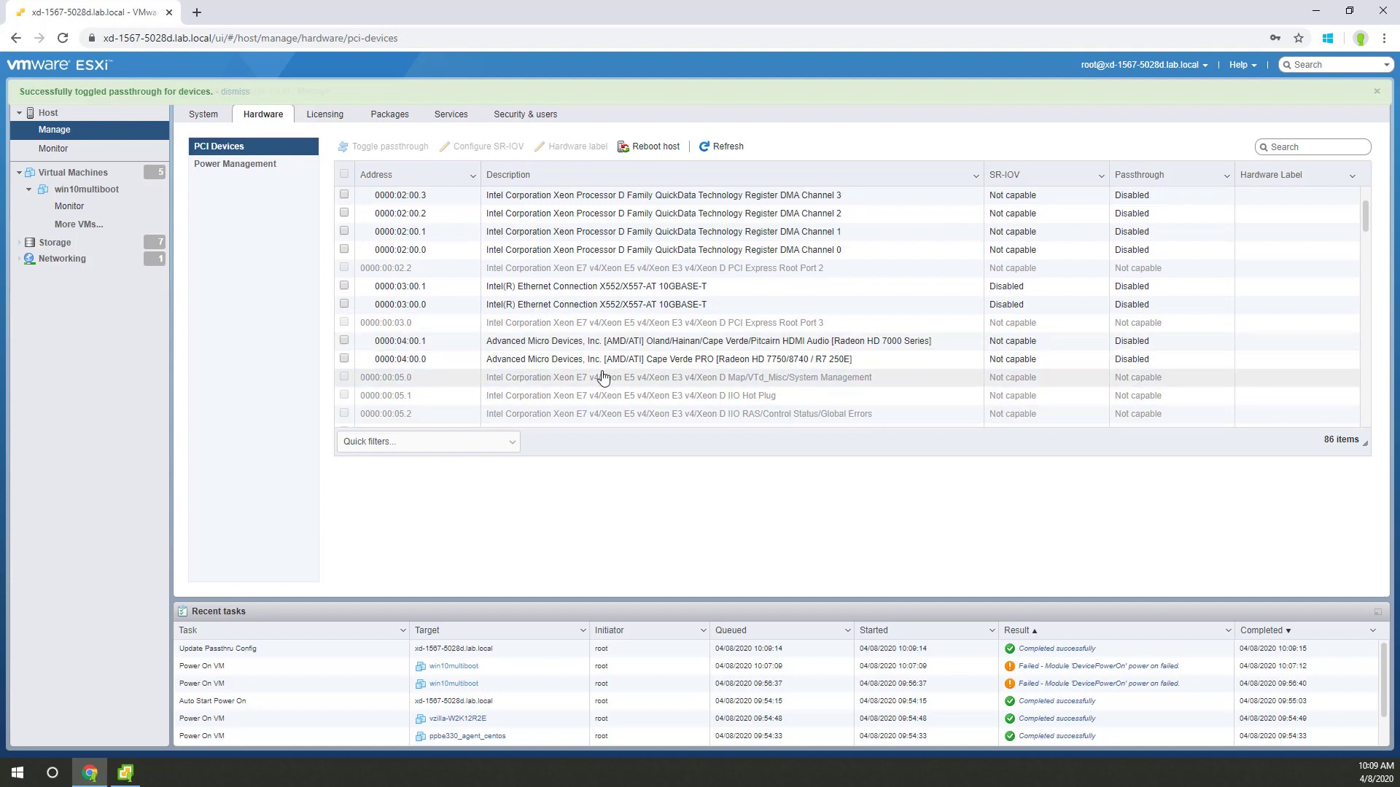
left_click(343, 339)
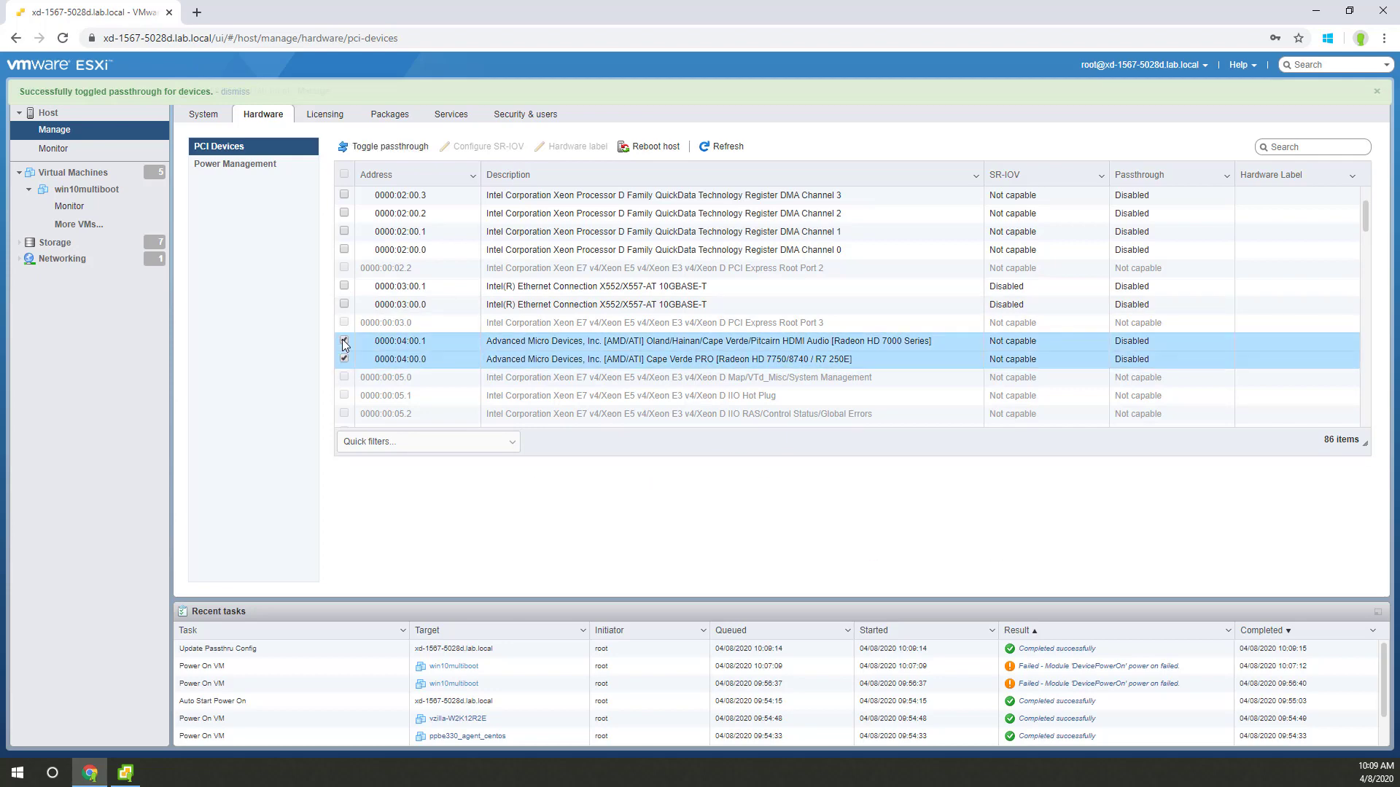
left_click(357, 147)
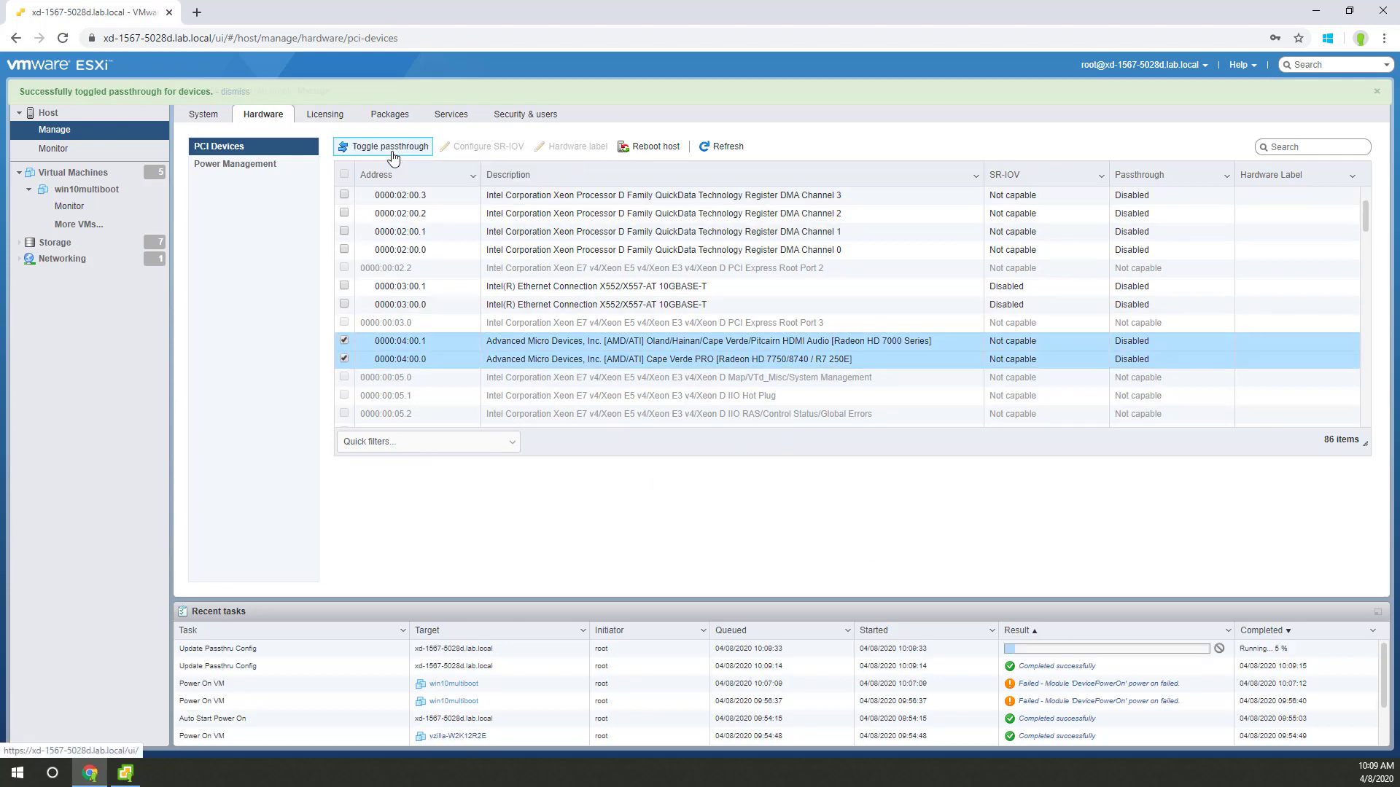
Switch to the vSphere Client and check the host's list of passthrough-enabled PCI devices again
scroll(959, 375, "down", 1)
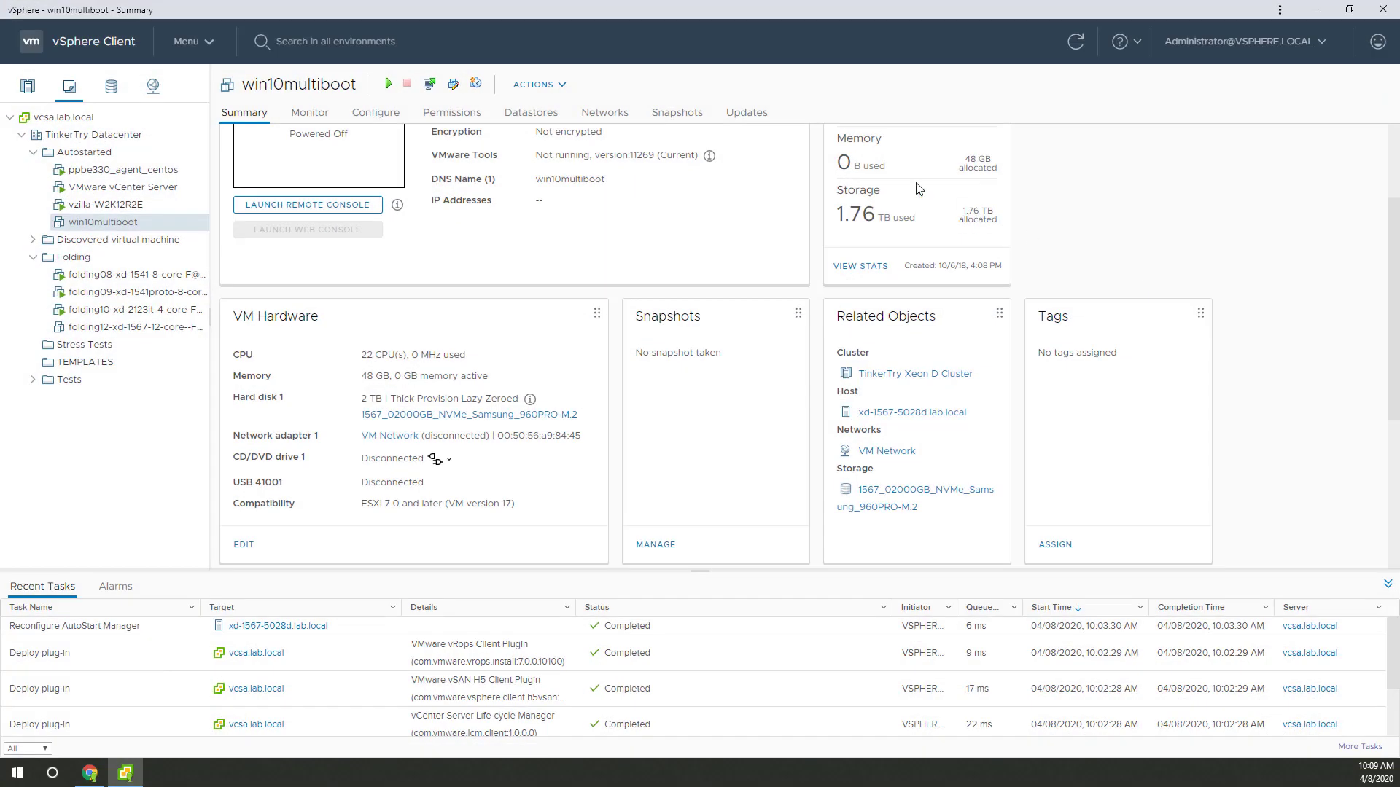
left_click(27, 86)
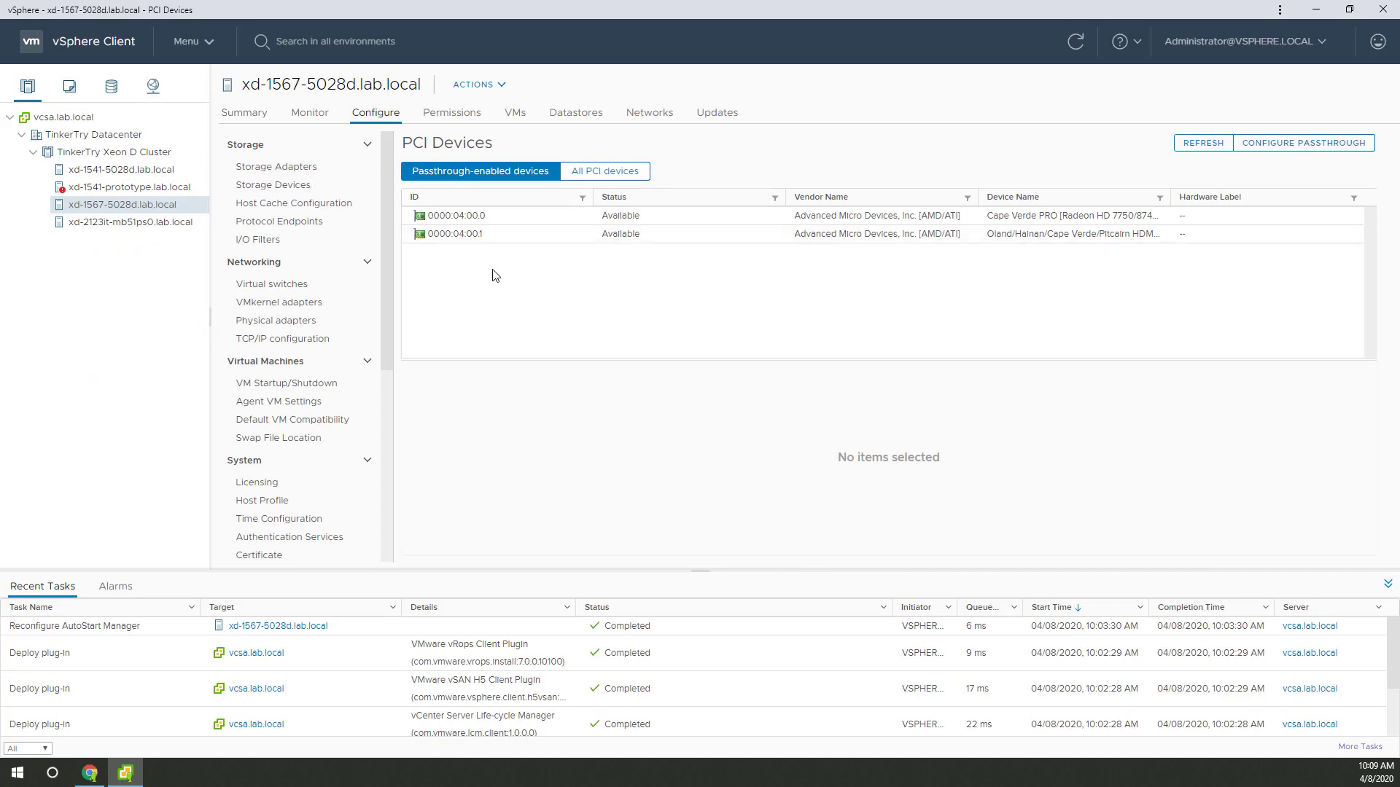
Open the hardware settings of the host's win10multiboot virtual machine and mark PCI device 0 for removal
left_click(515, 113)
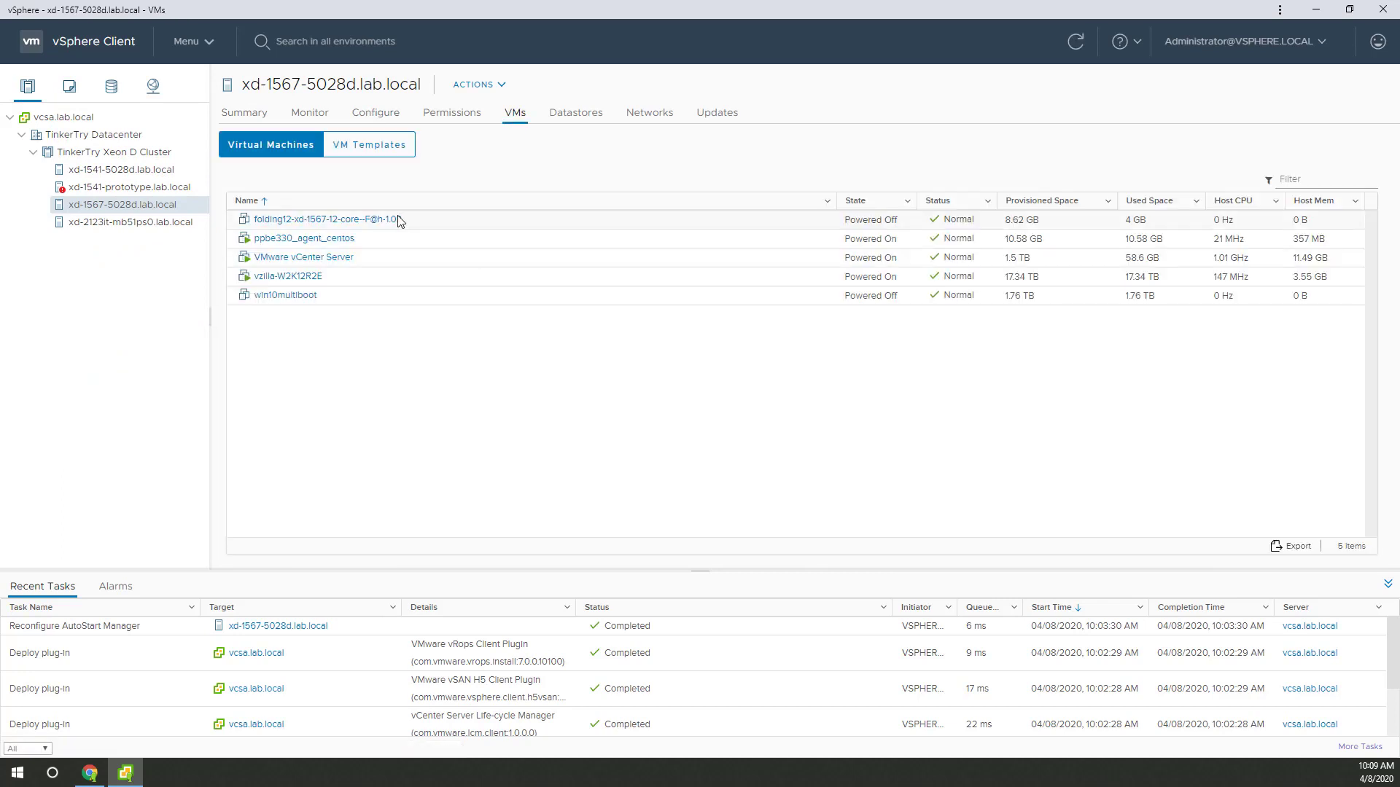
left_click(296, 295)
double_click(294, 293)
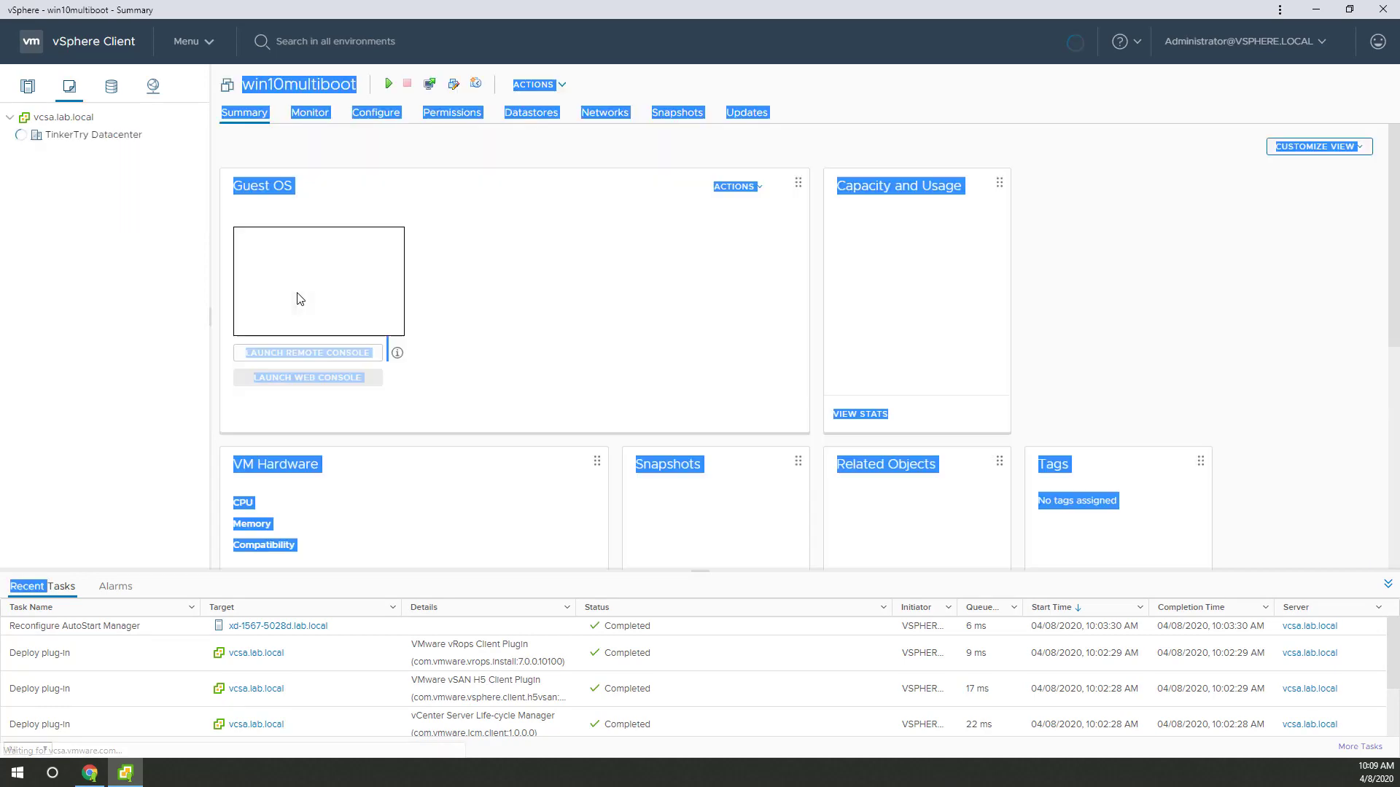
left_click(427, 393)
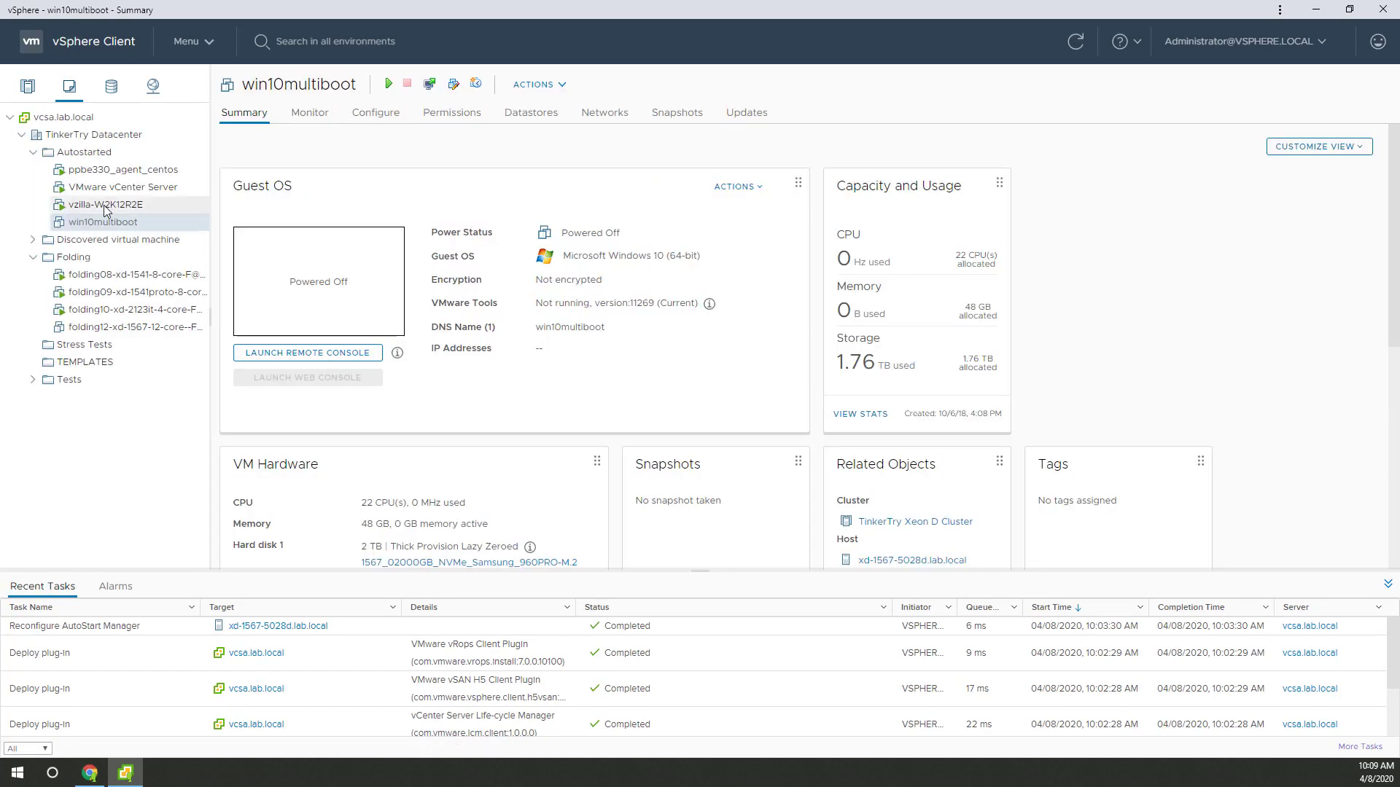
scroll(468, 499, "down", 4)
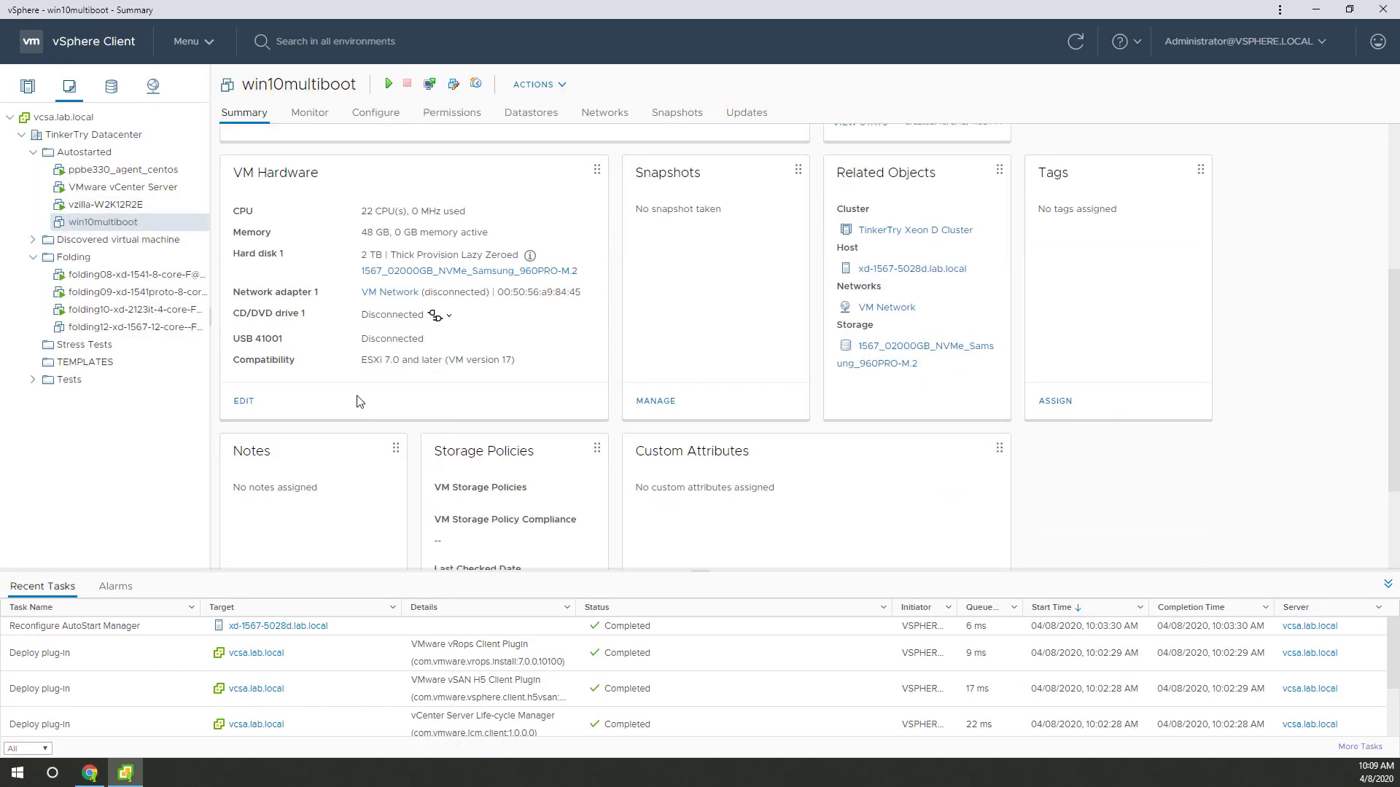
left_click(244, 401)
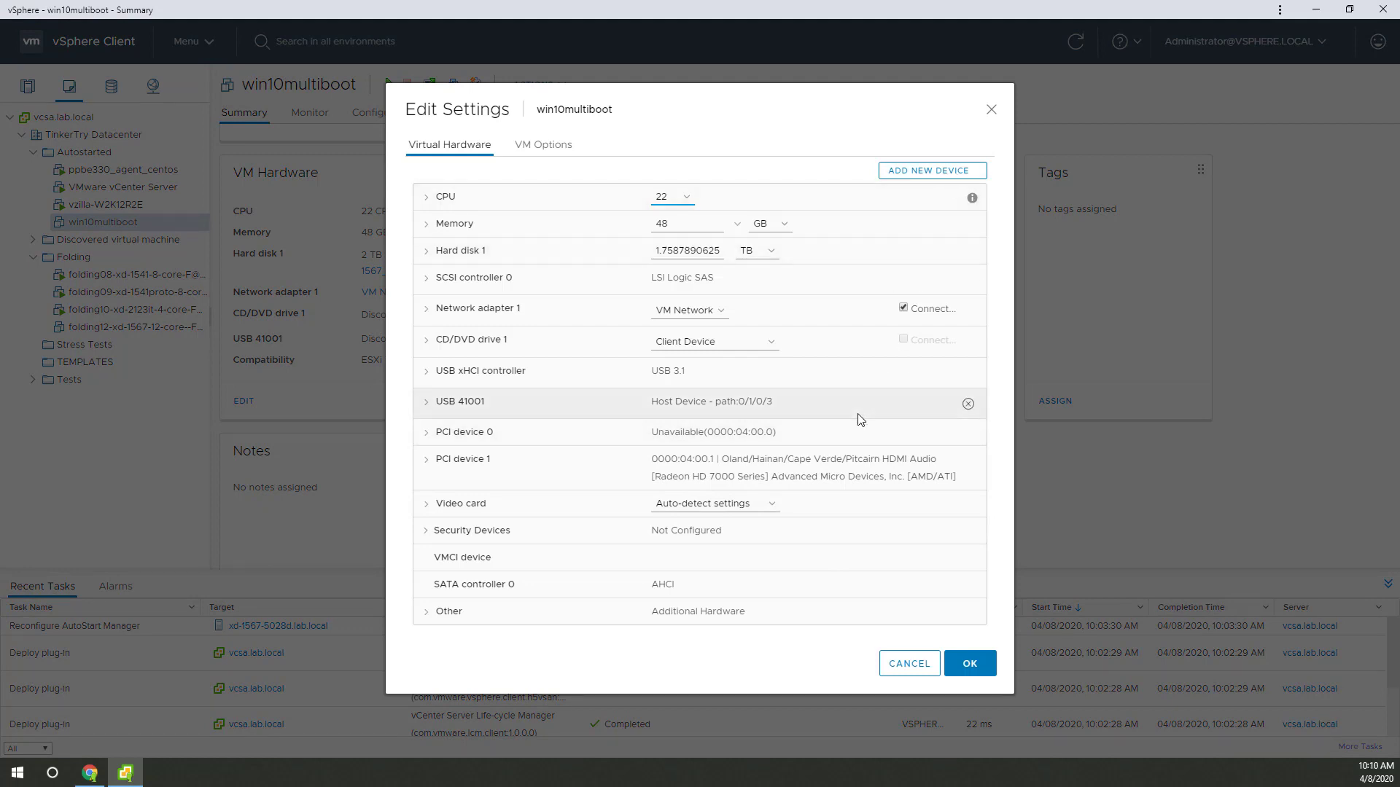
left_click(968, 435)
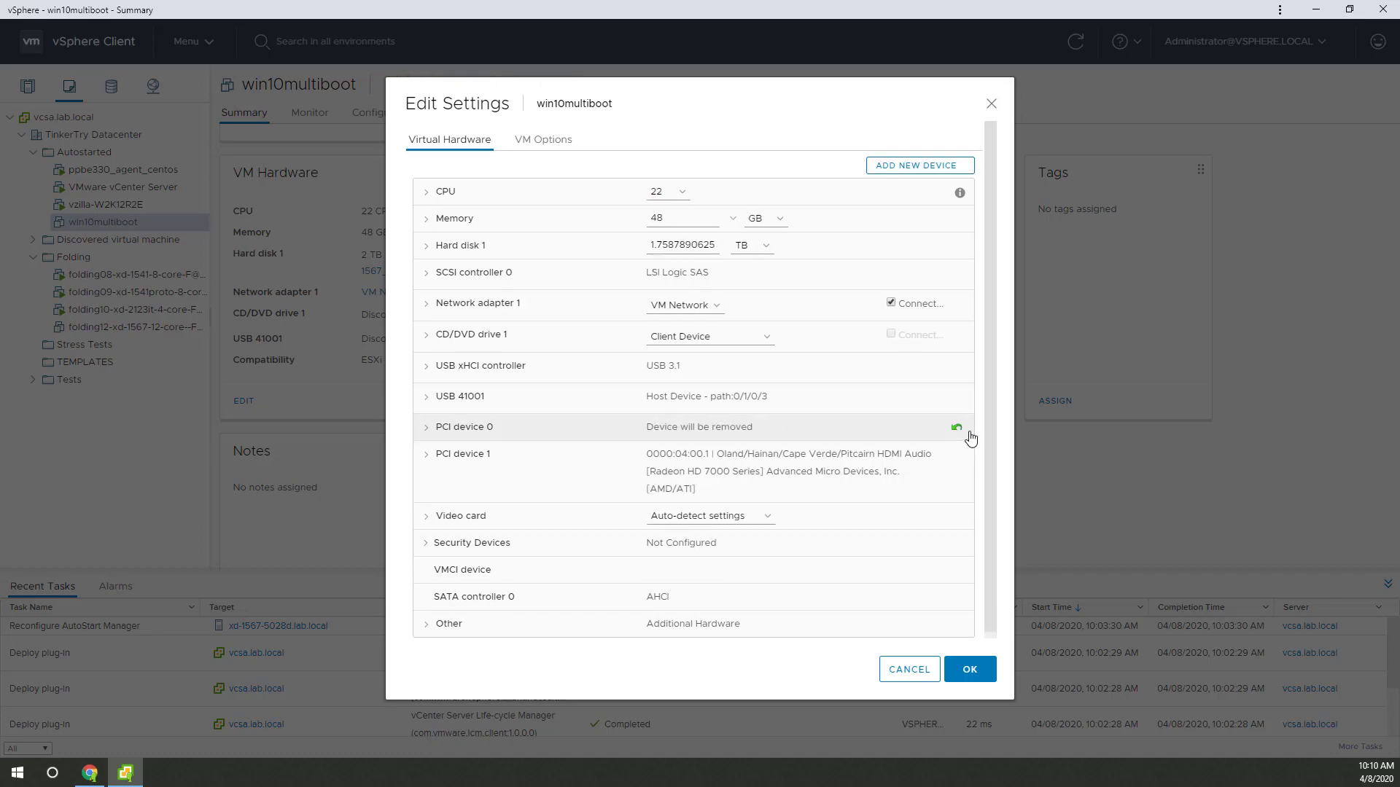
Mark PCI device 1 of win10multiboot for removal as well and save the hardware settings
left_click(956, 473)
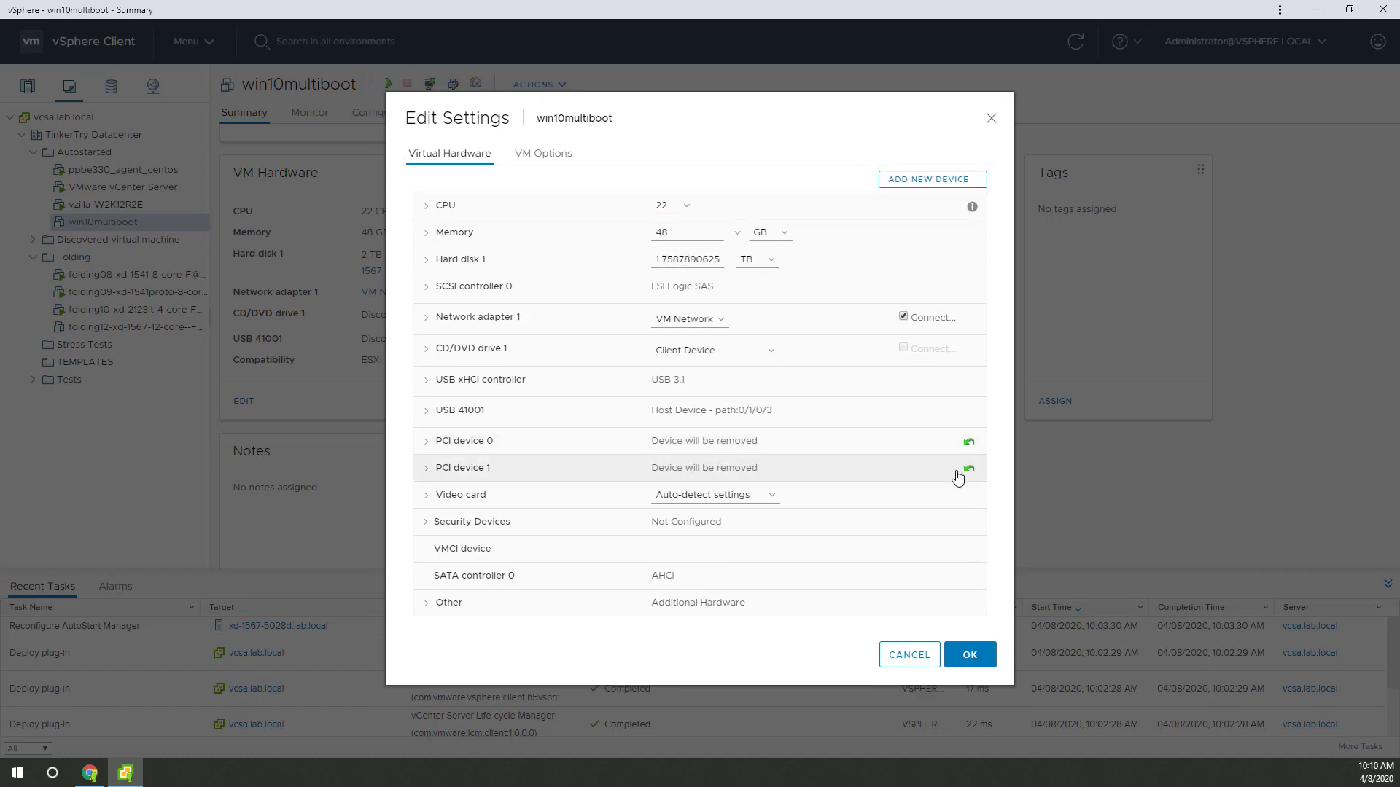
left_click(970, 655)
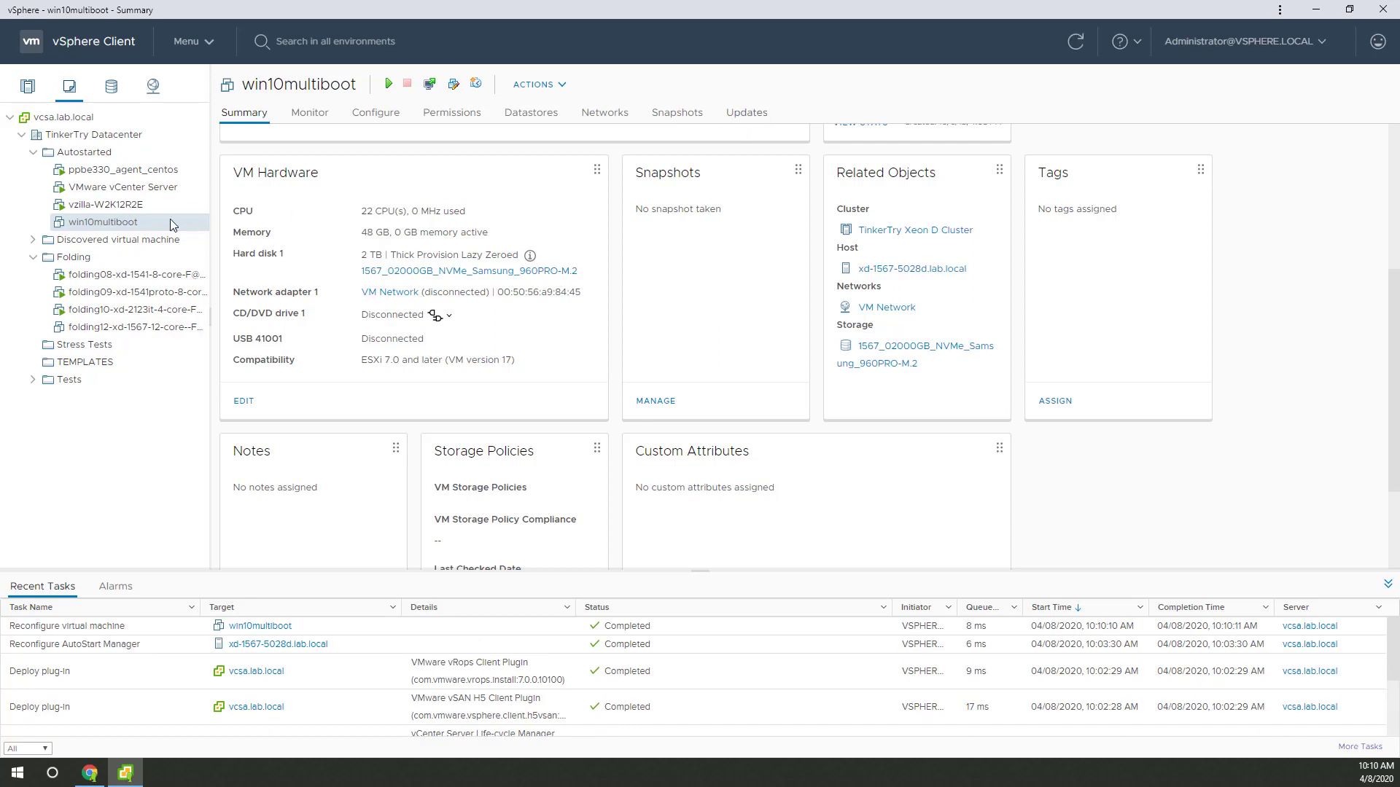
right_click(152, 220)
left_click(245, 531)
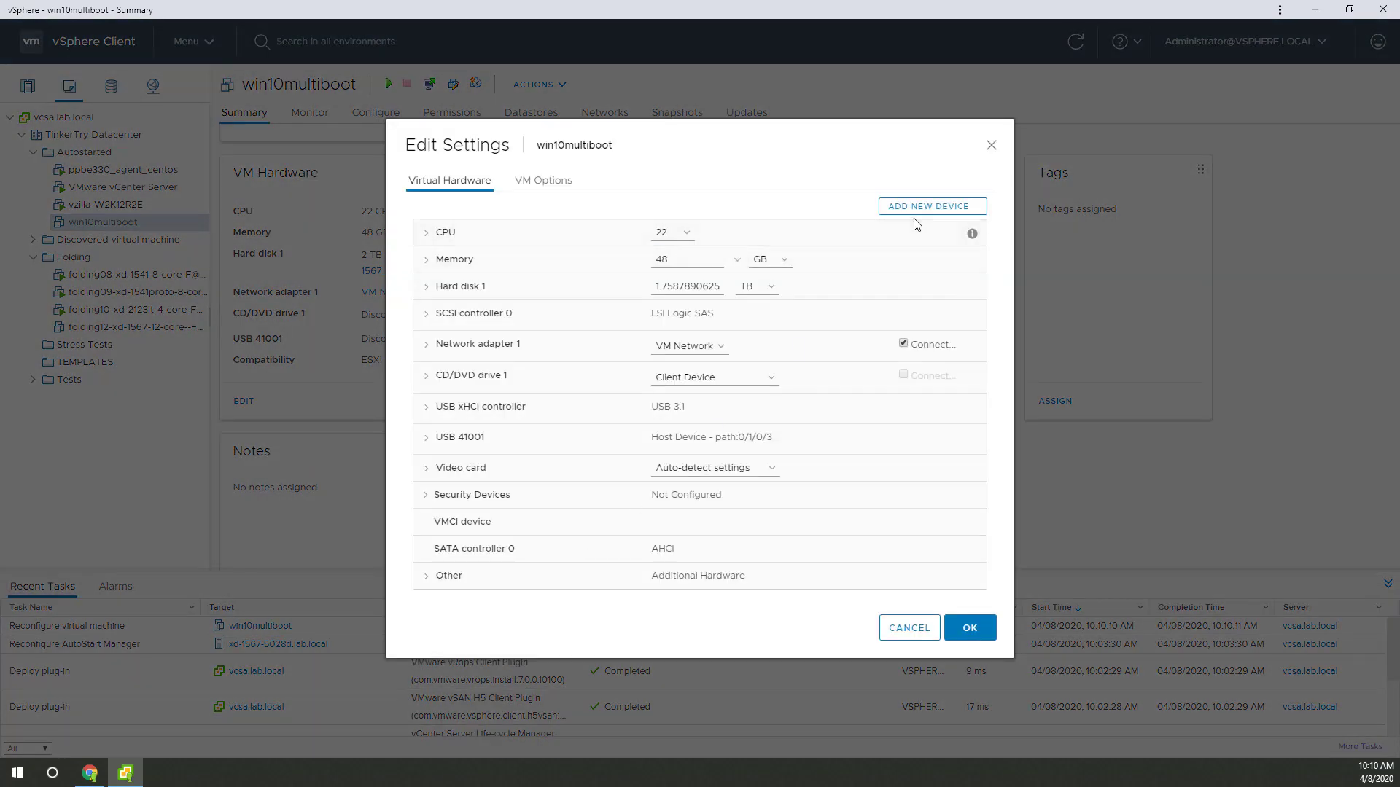
left_click(917, 208)
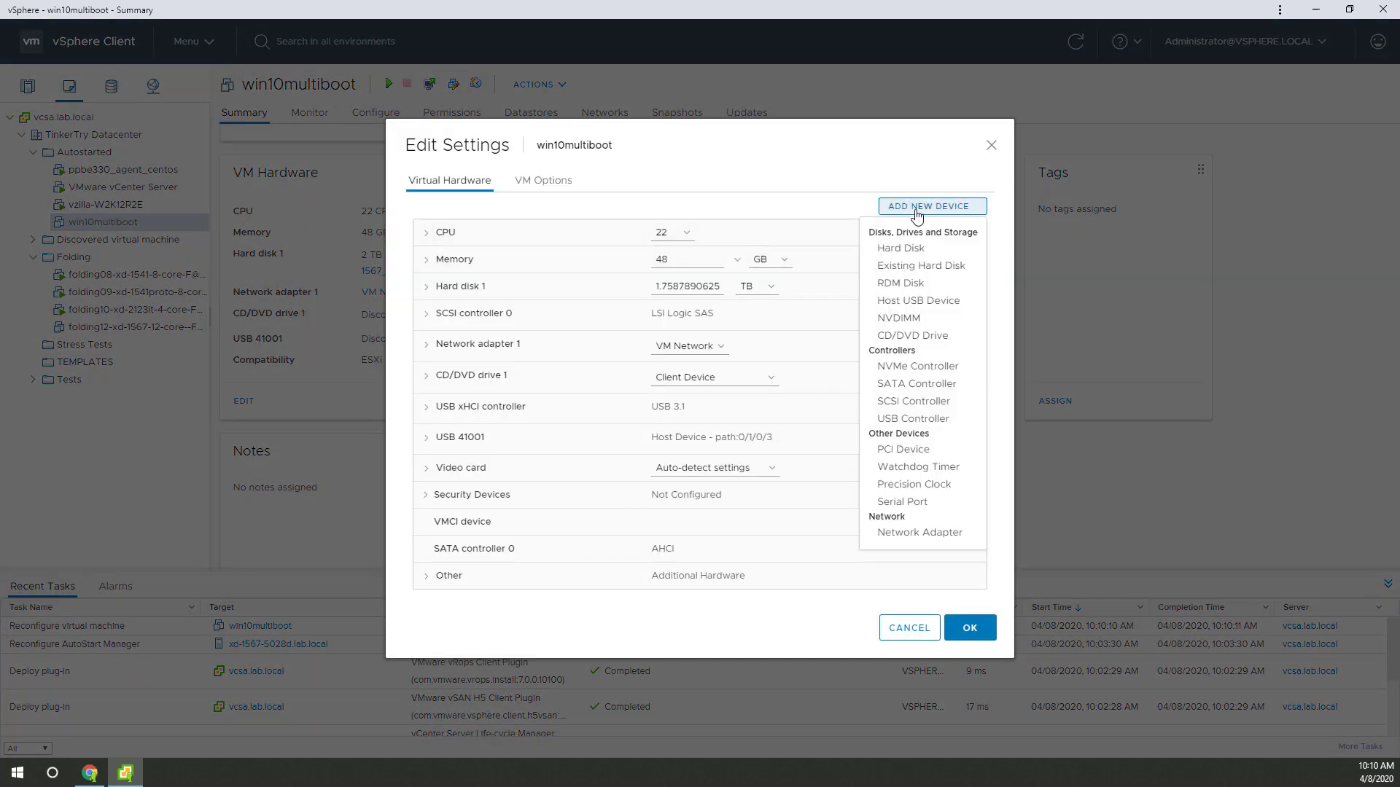
left_click(898, 450)
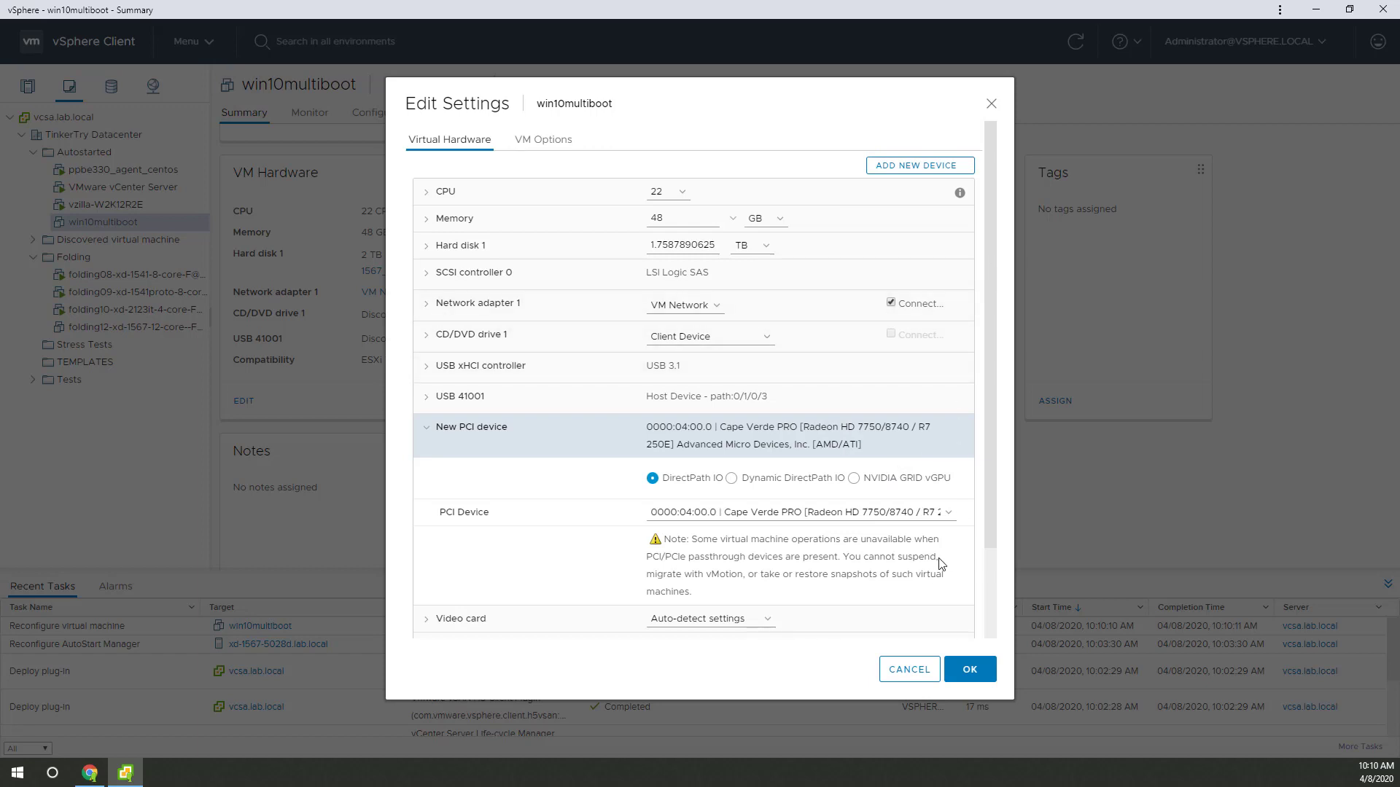
left_click(946, 167)
left_click(953, 410)
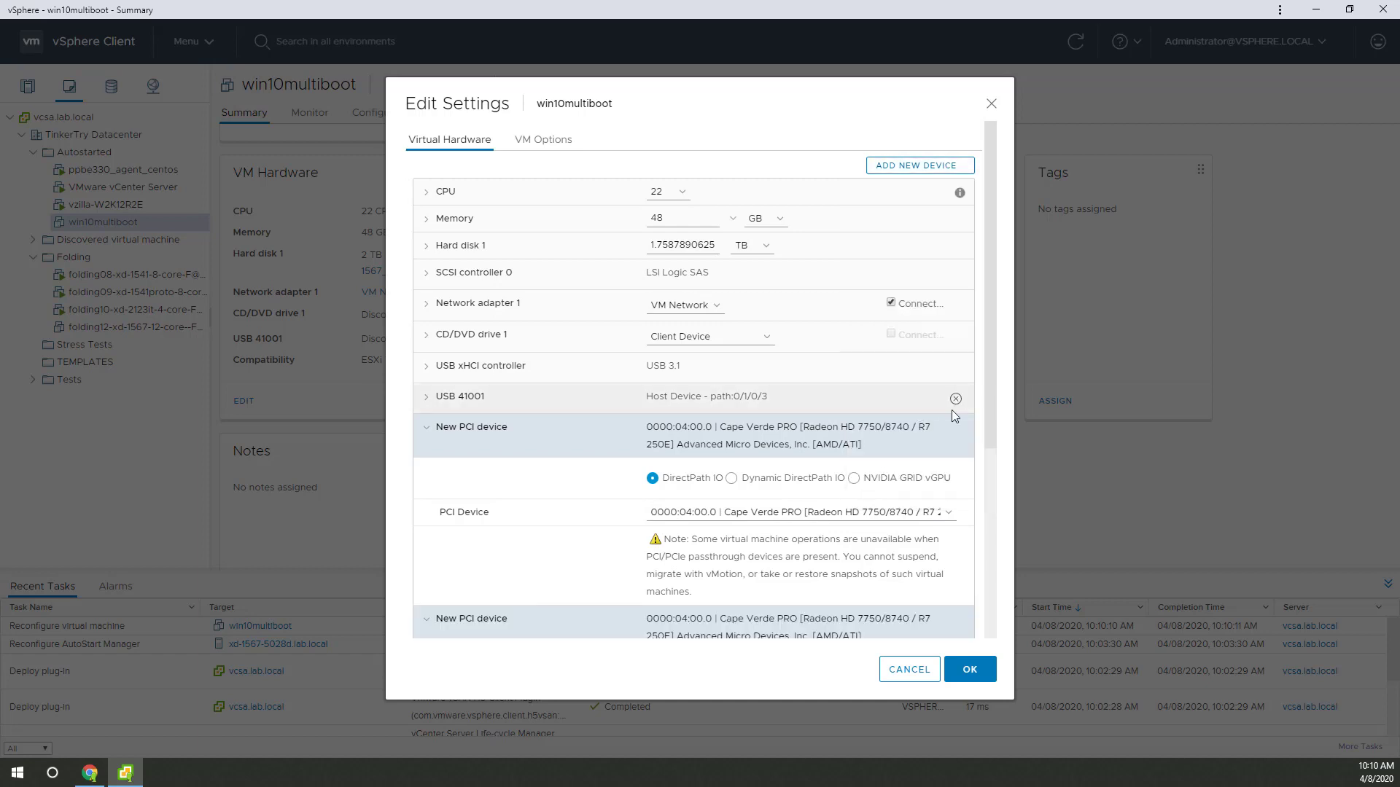
scroll(948, 452, "down", 3)
scroll(942, 480, "up", 2)
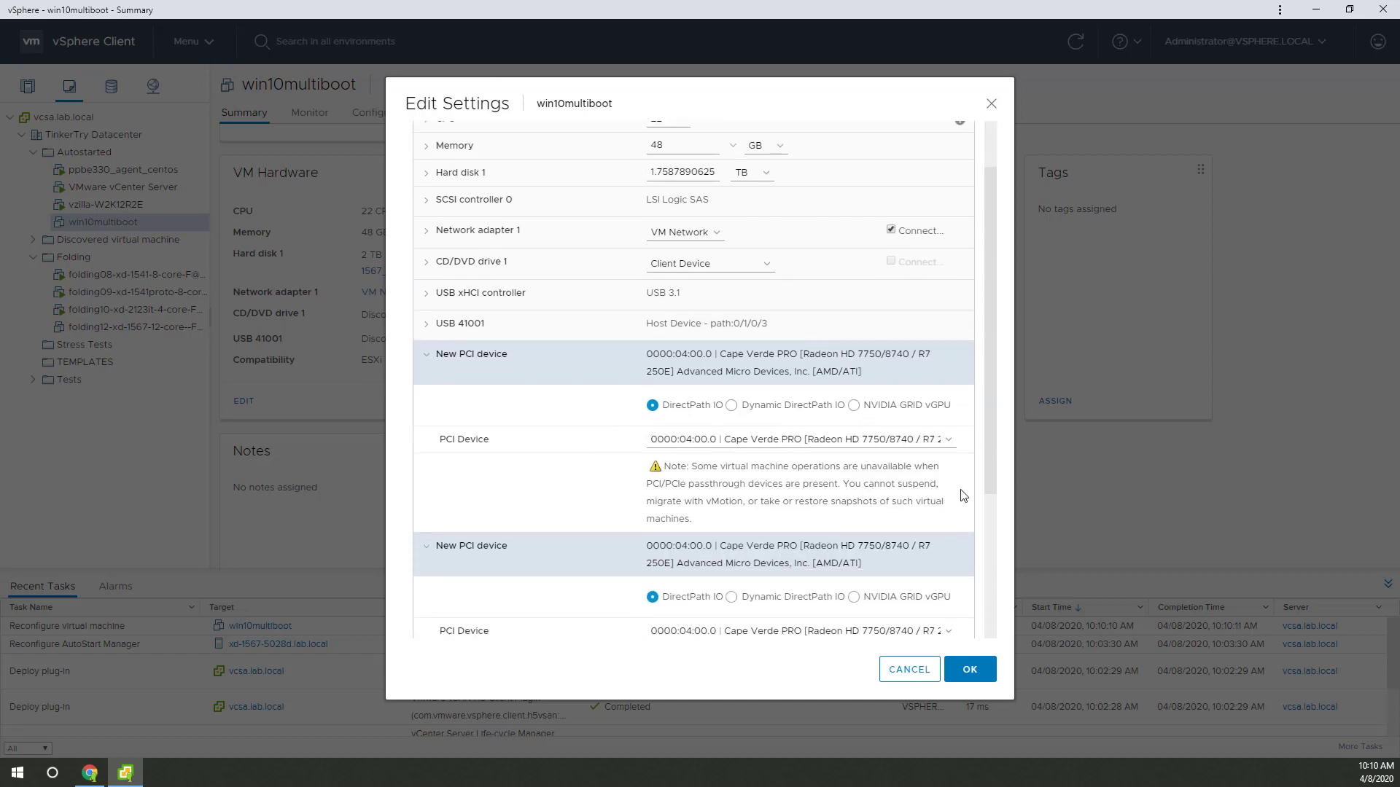
scroll(958, 478, "down", 1)
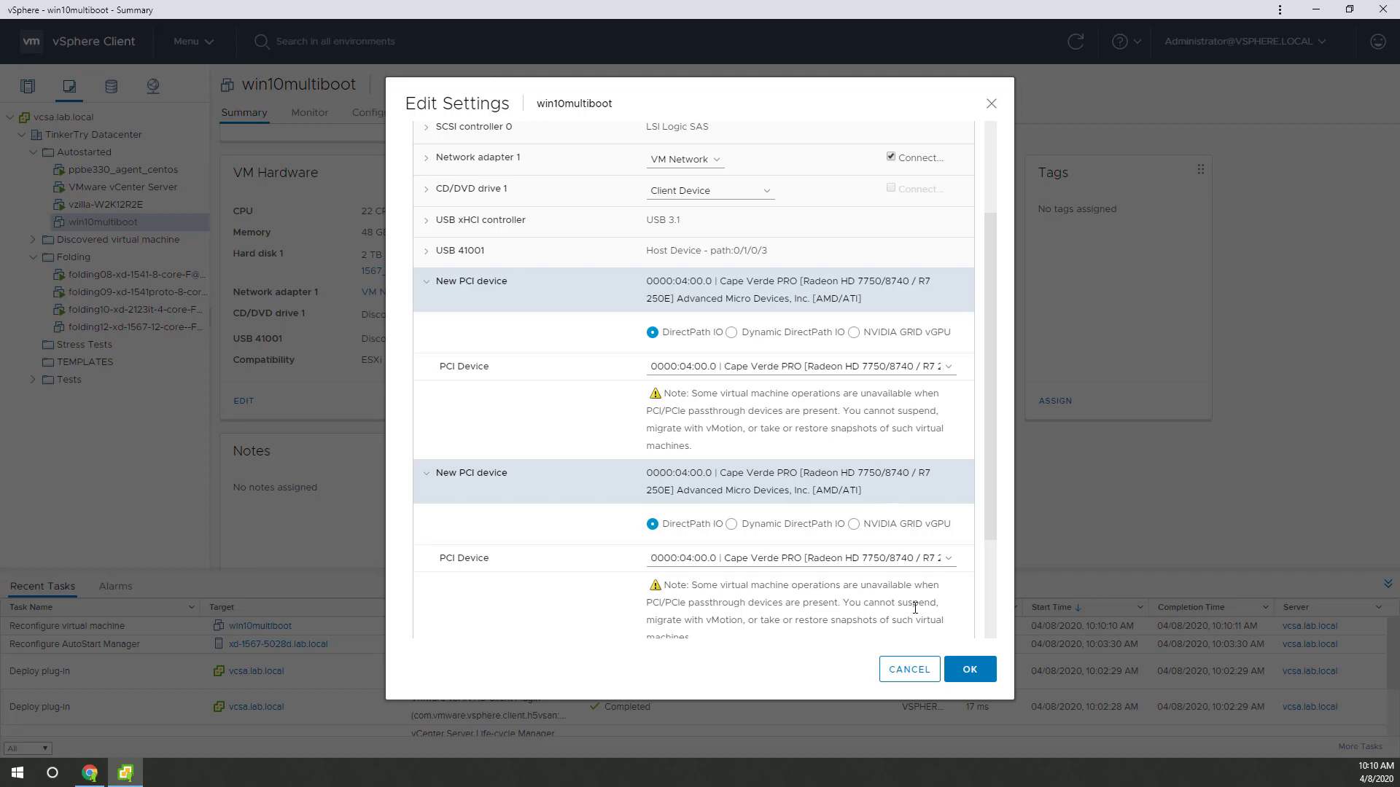
left_click(922, 669)
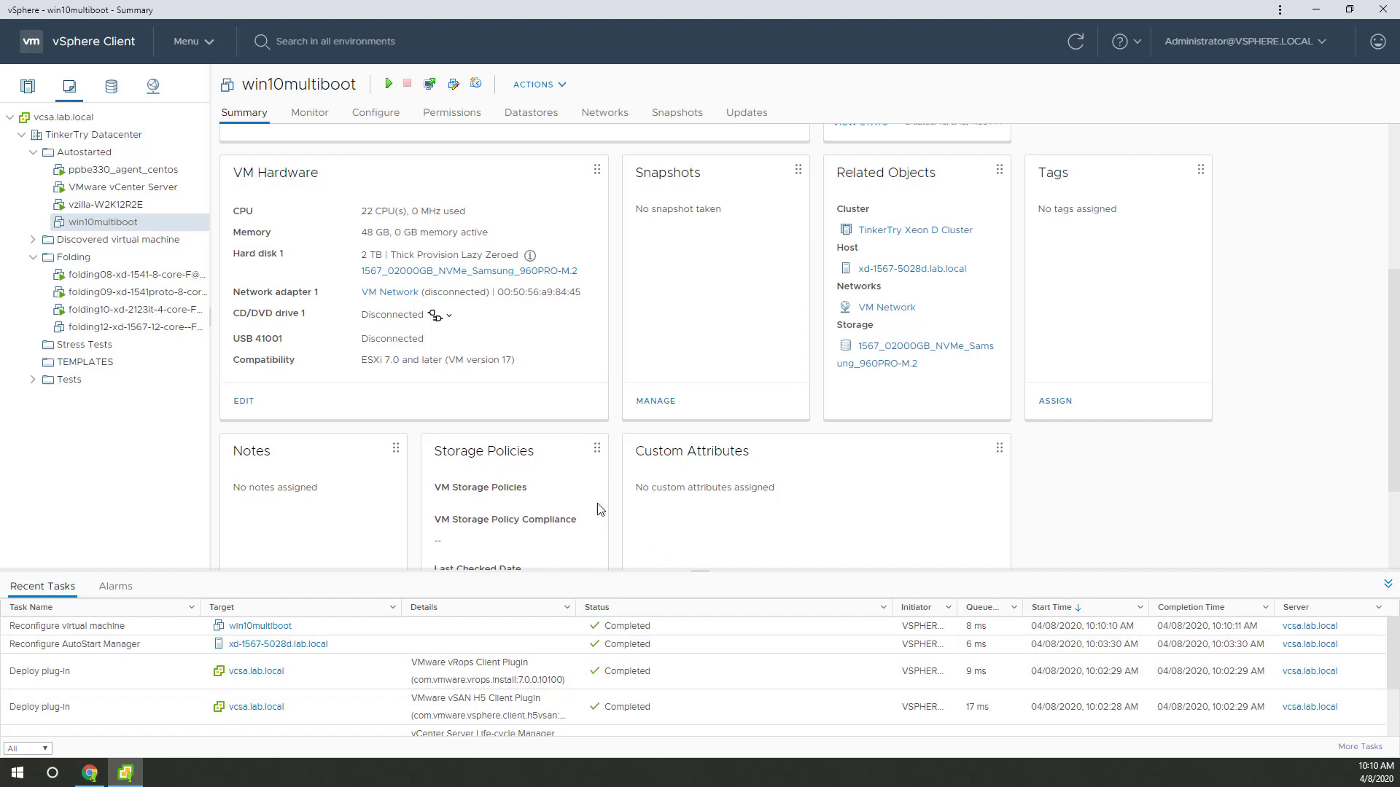
right_click(121, 225)
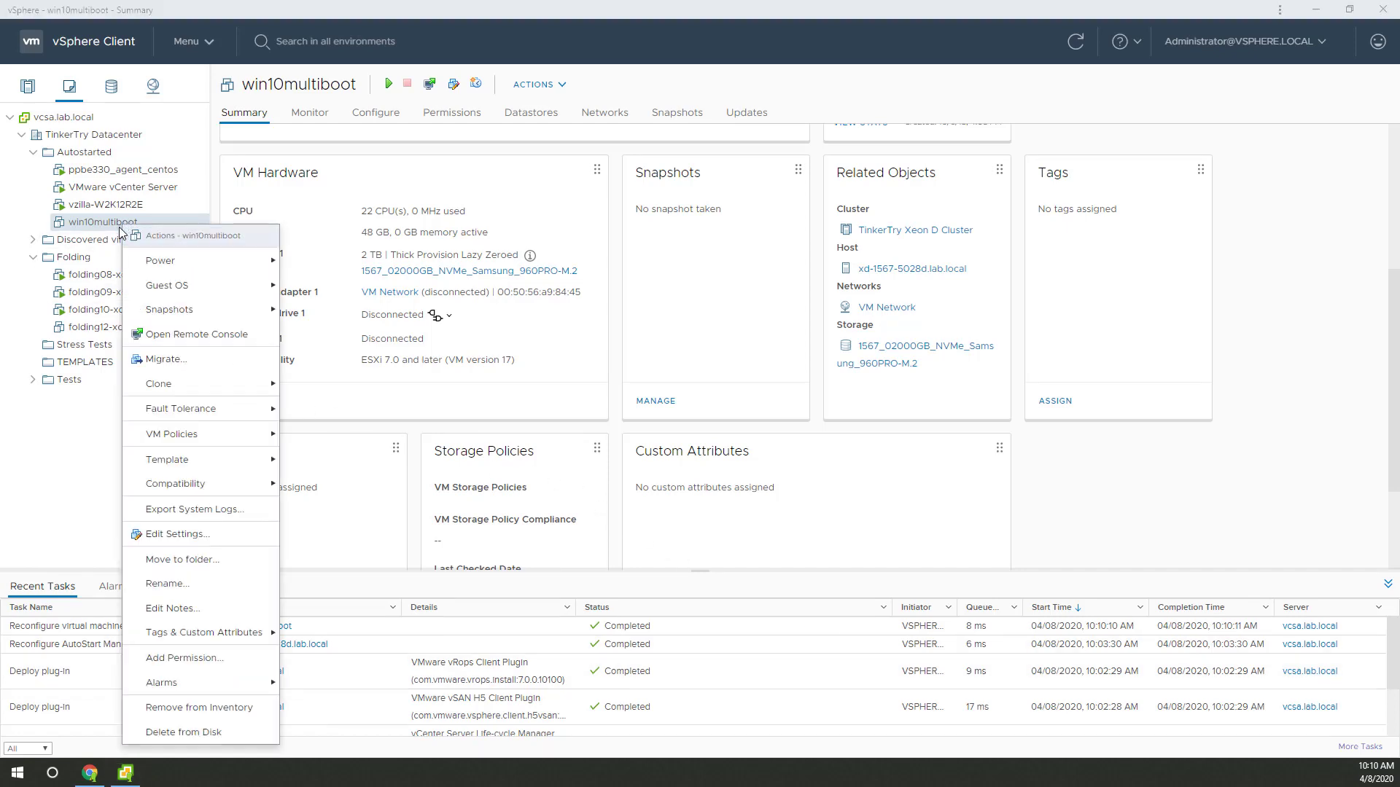
Switch to the ESXi host client, dismiss the passthrough notifications and refresh the host's PCI device list
key("alt+Tab")
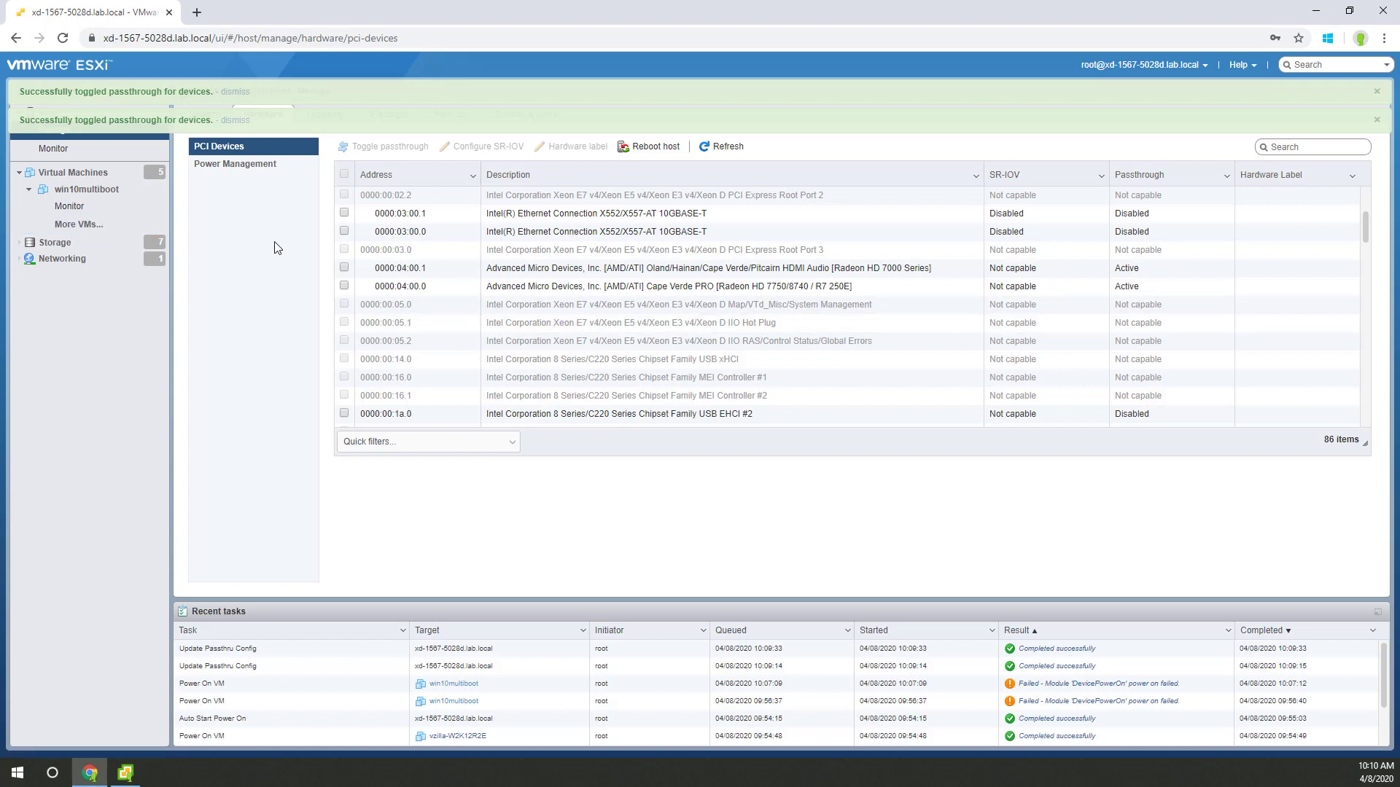
left_click(1376, 121)
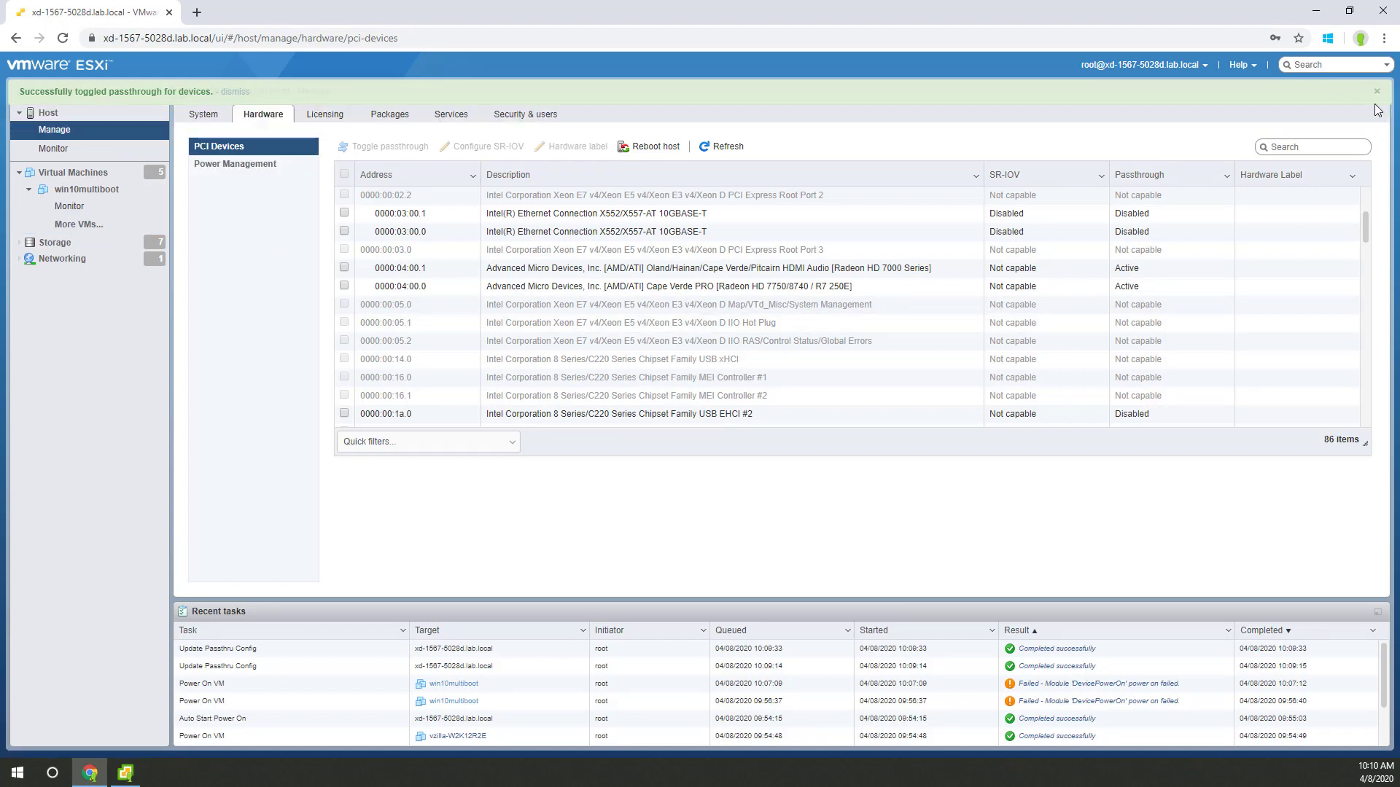
left_click(1376, 91)
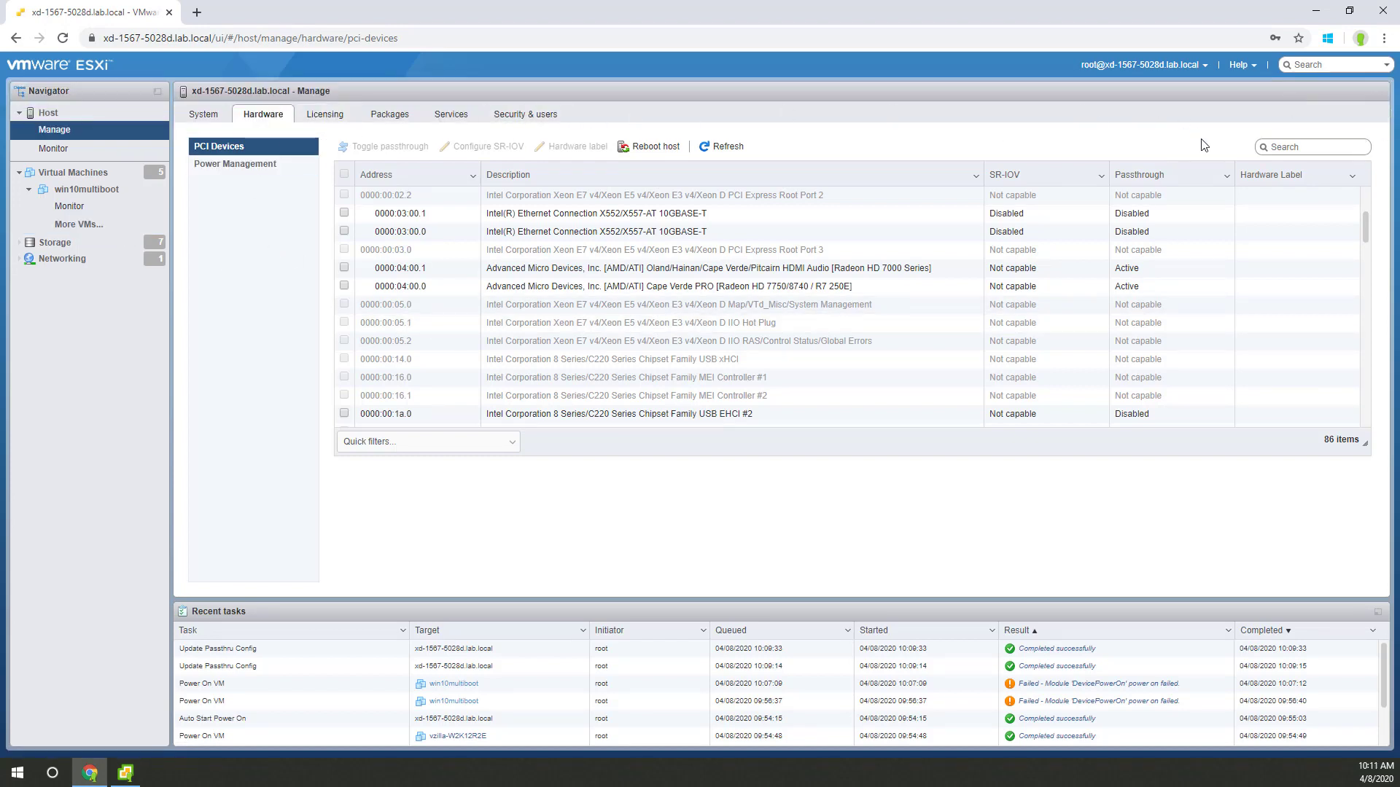
left_click(720, 145)
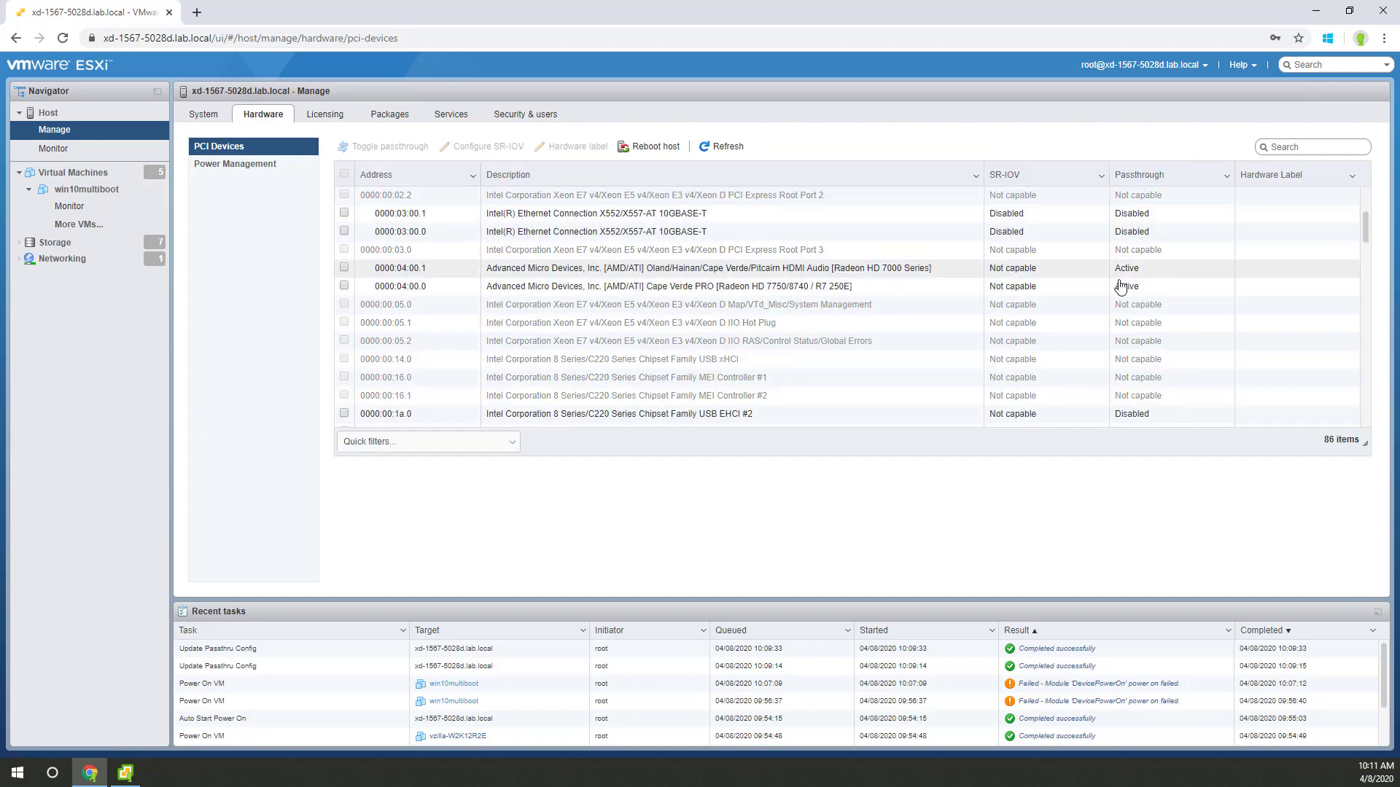
Edit the win10multiboot virtual machine and add a PCI device set to Cape Verde PRO [Radeon HD 7750/8740 / R7 250E] - 0000:04:00.0
left_click(82, 189)
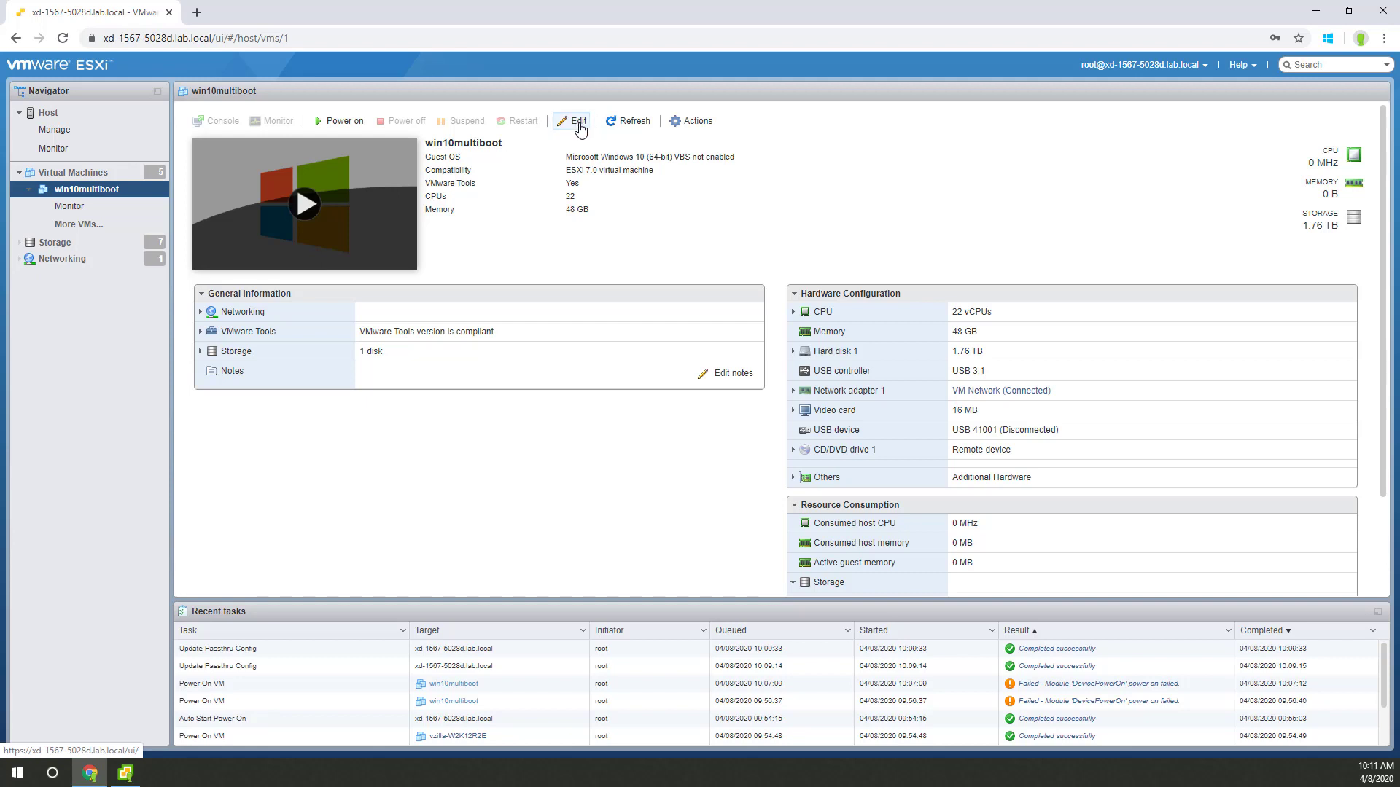
left_click(579, 125)
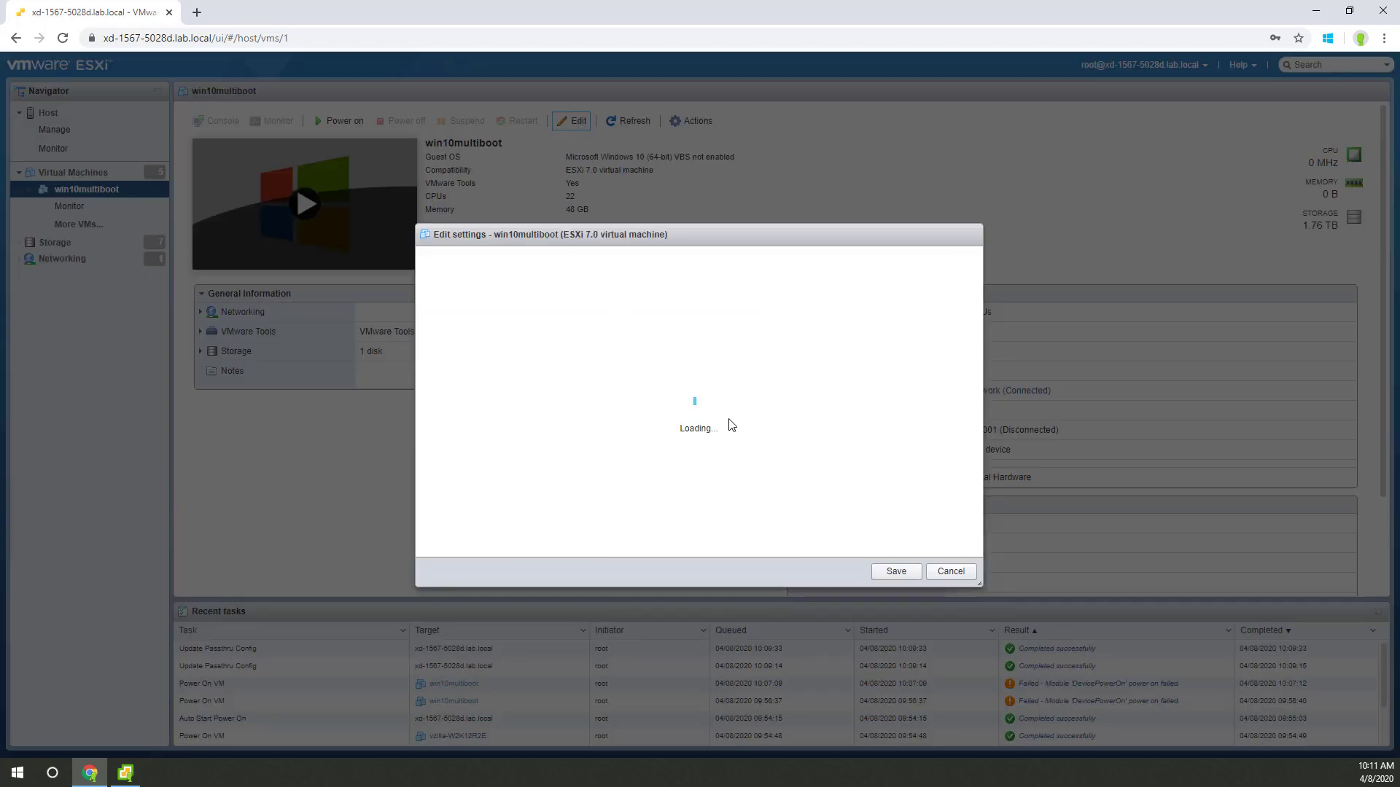
scroll(769, 403, "down", 1)
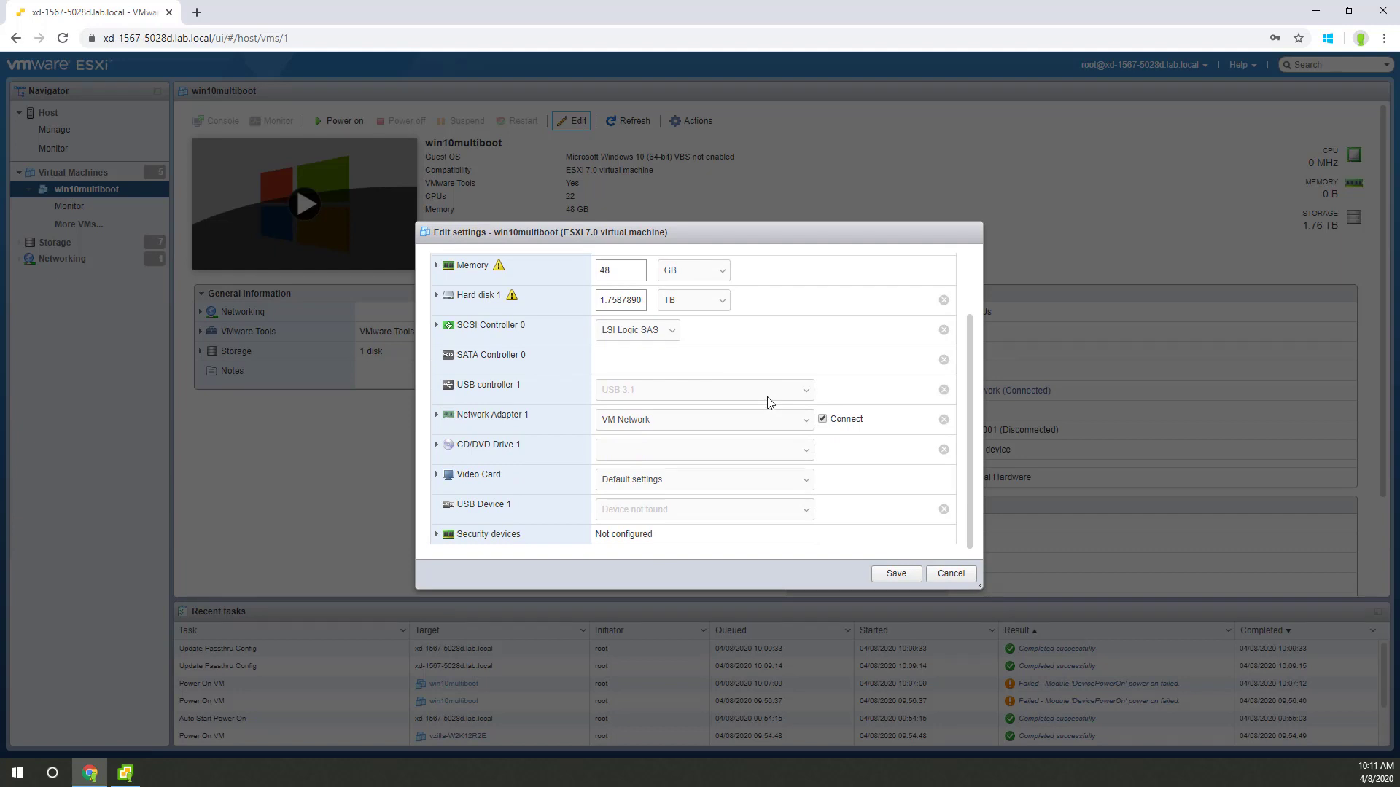
scroll(770, 403, "up", 1)
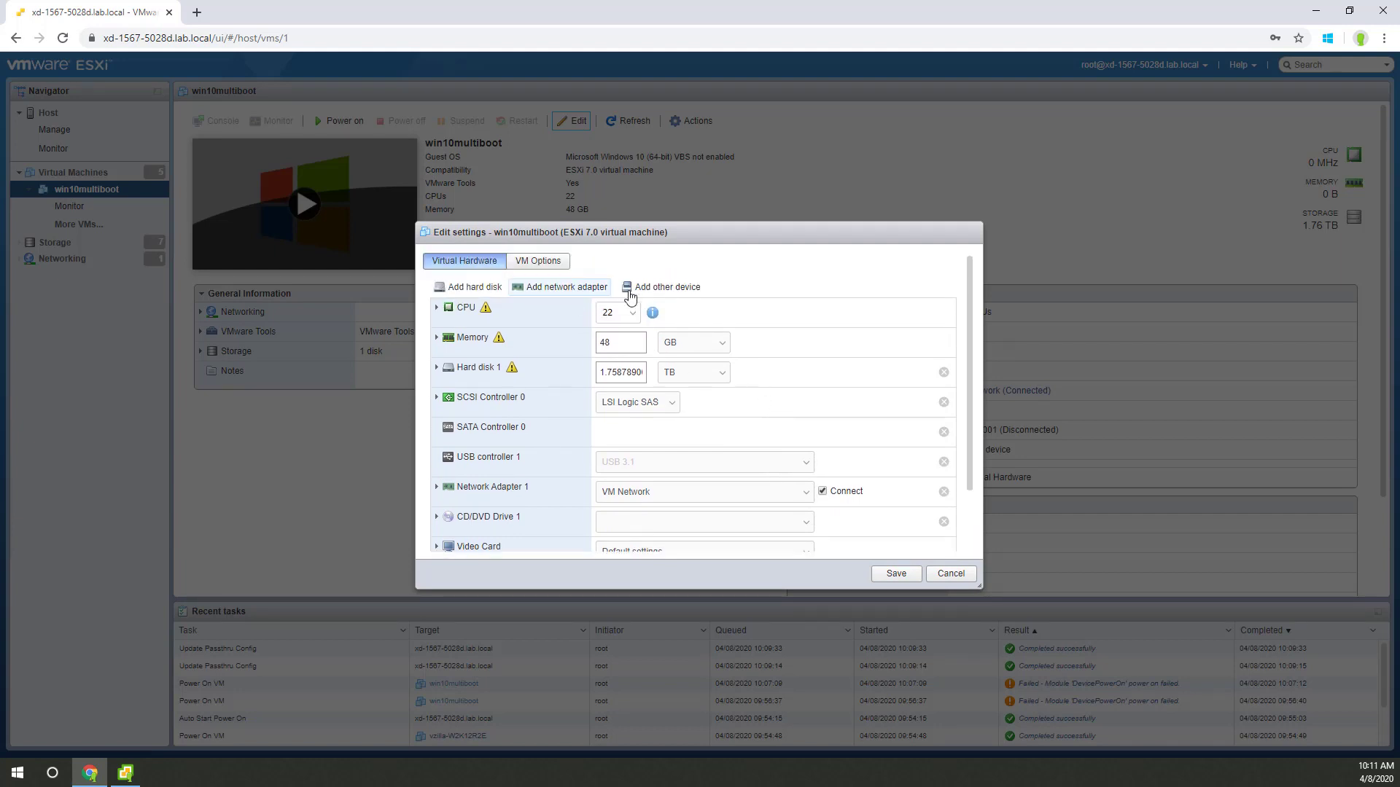
left_click(651, 287)
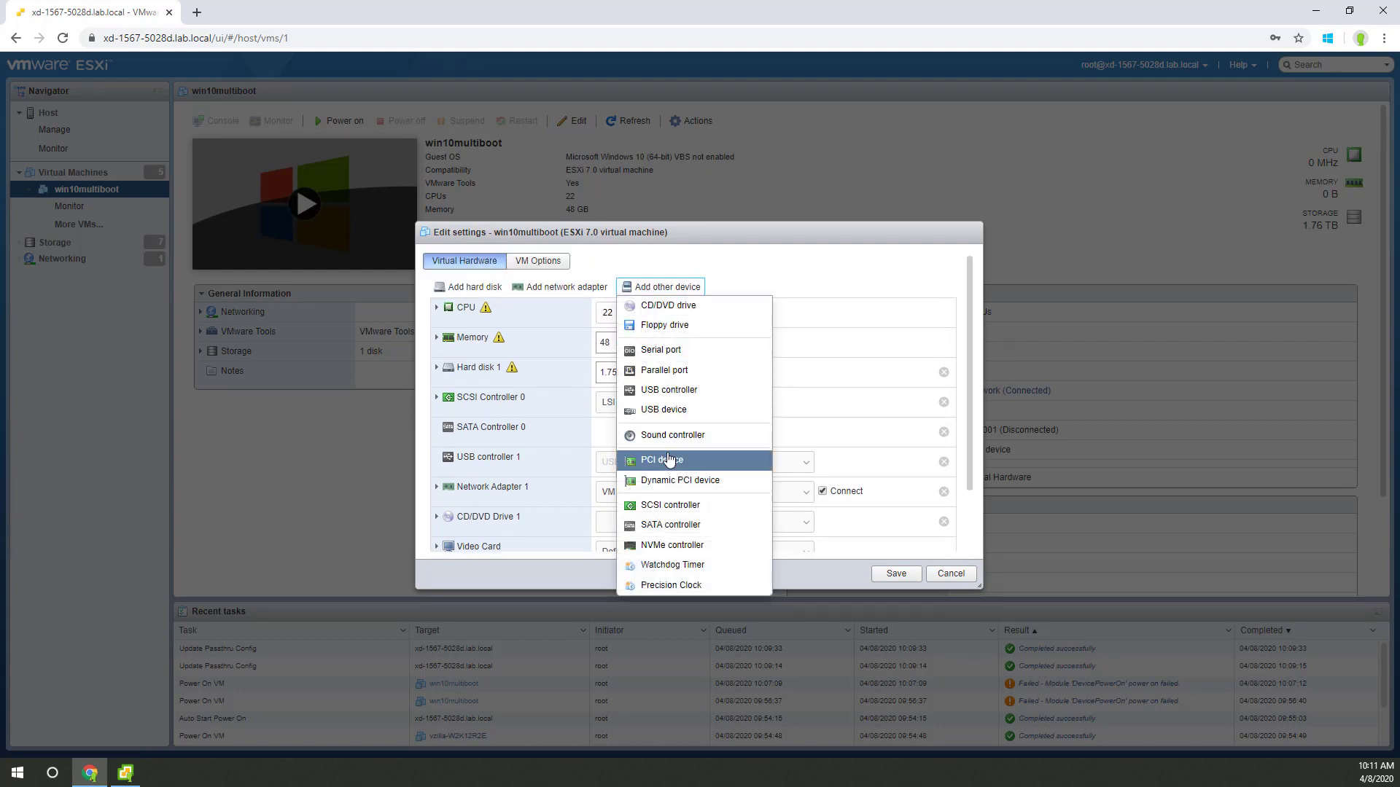
left_click(666, 460)
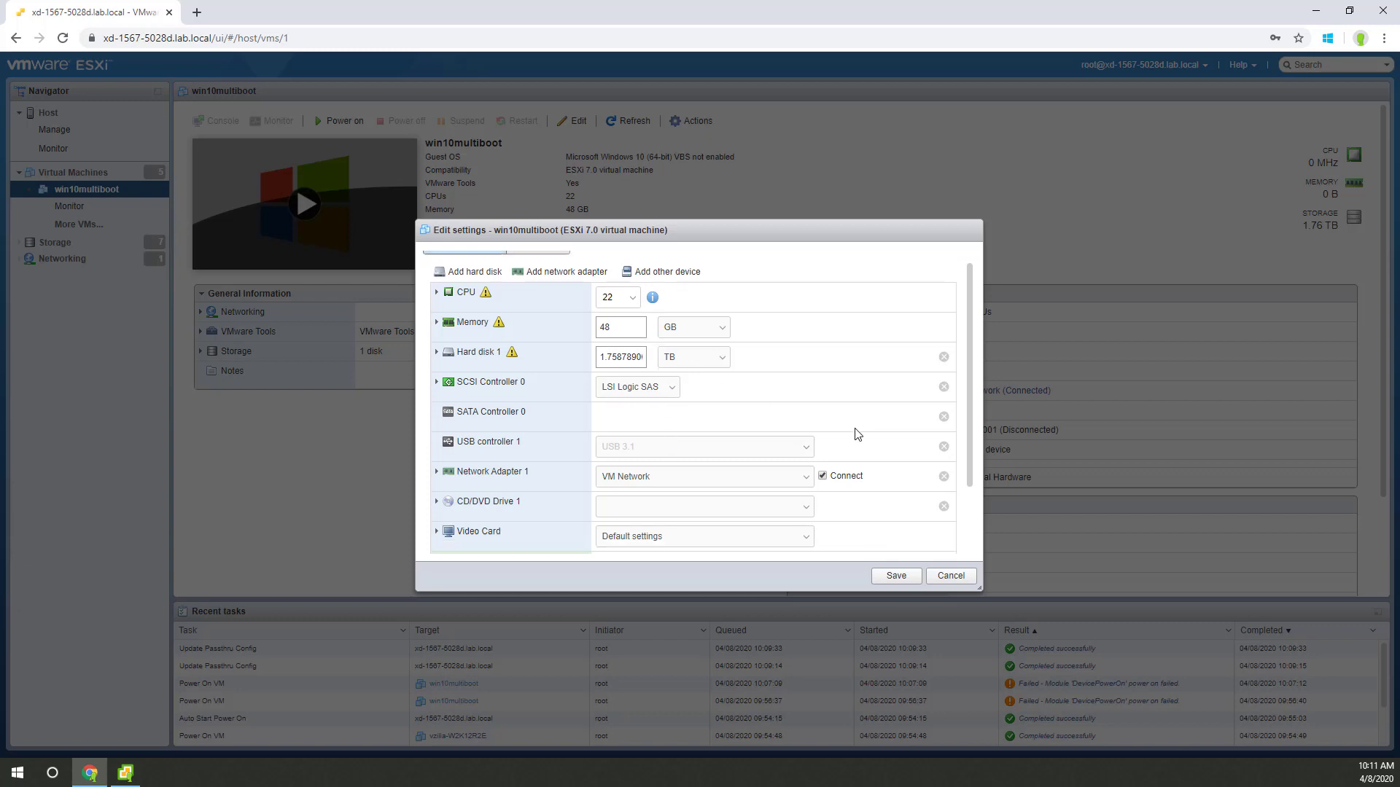
left_click(879, 484)
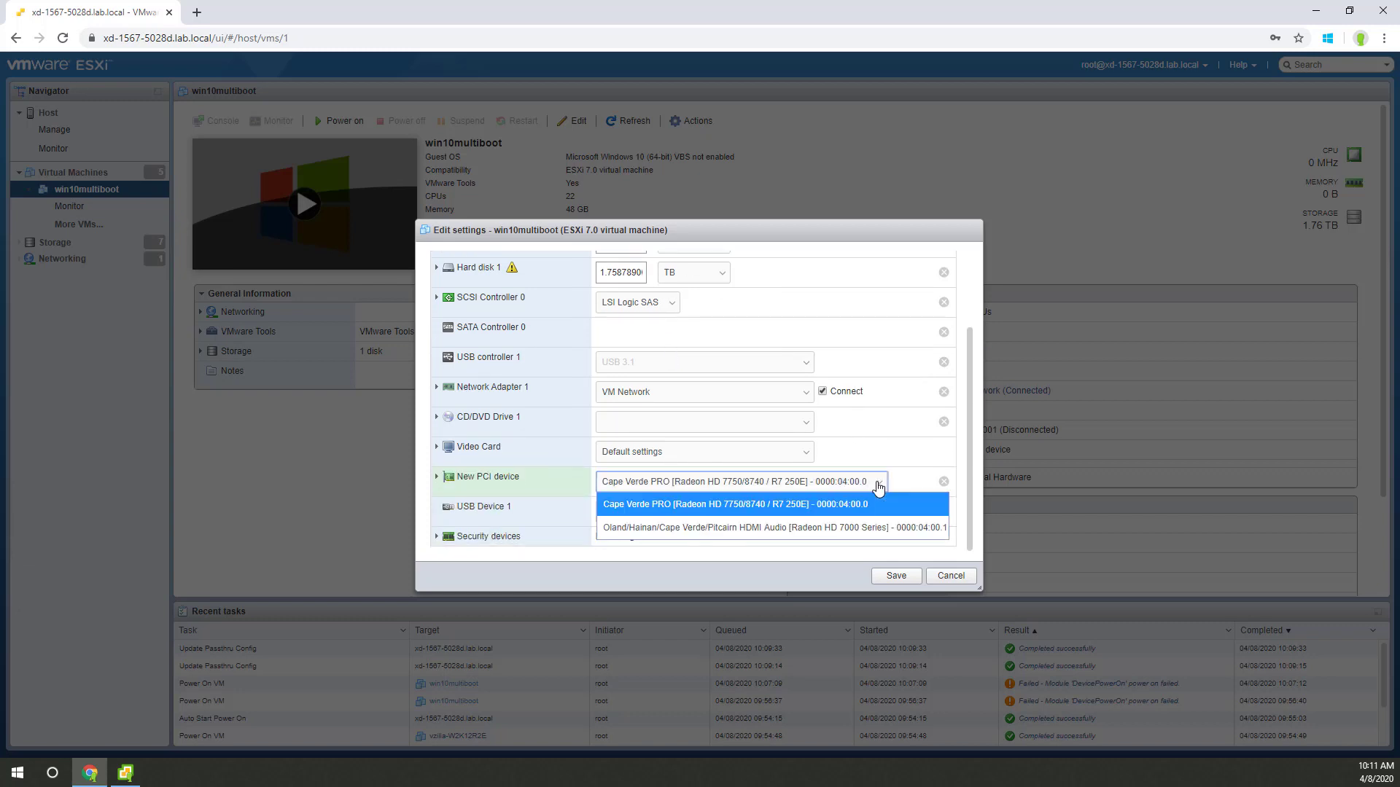
left_click(915, 483)
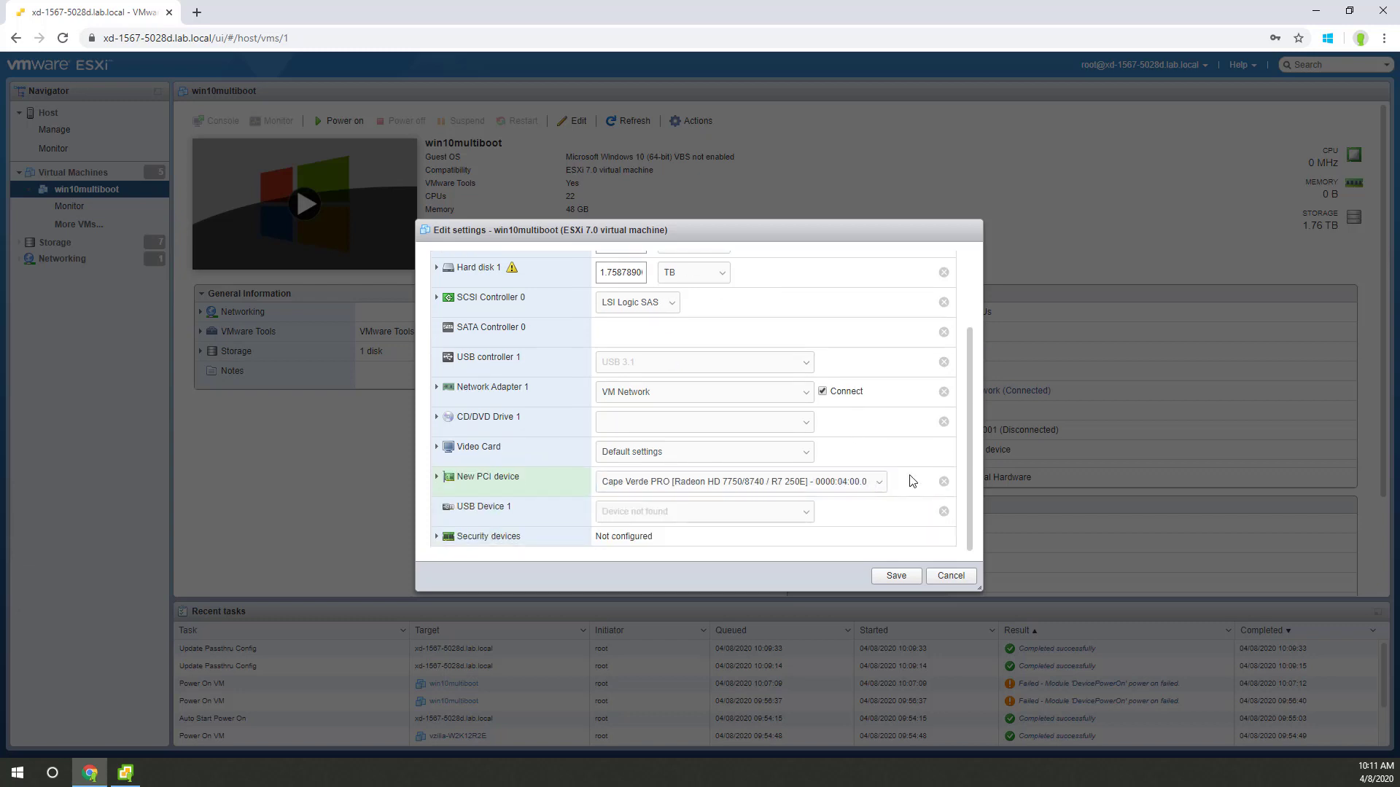
Add a second PCI device, the Oland/Hainan/Cape Verde/Pitcairn HDMI Audio [Radeon HD 7000 Series], and save the virtual machine's settings
scroll(737, 292, "up", 3)
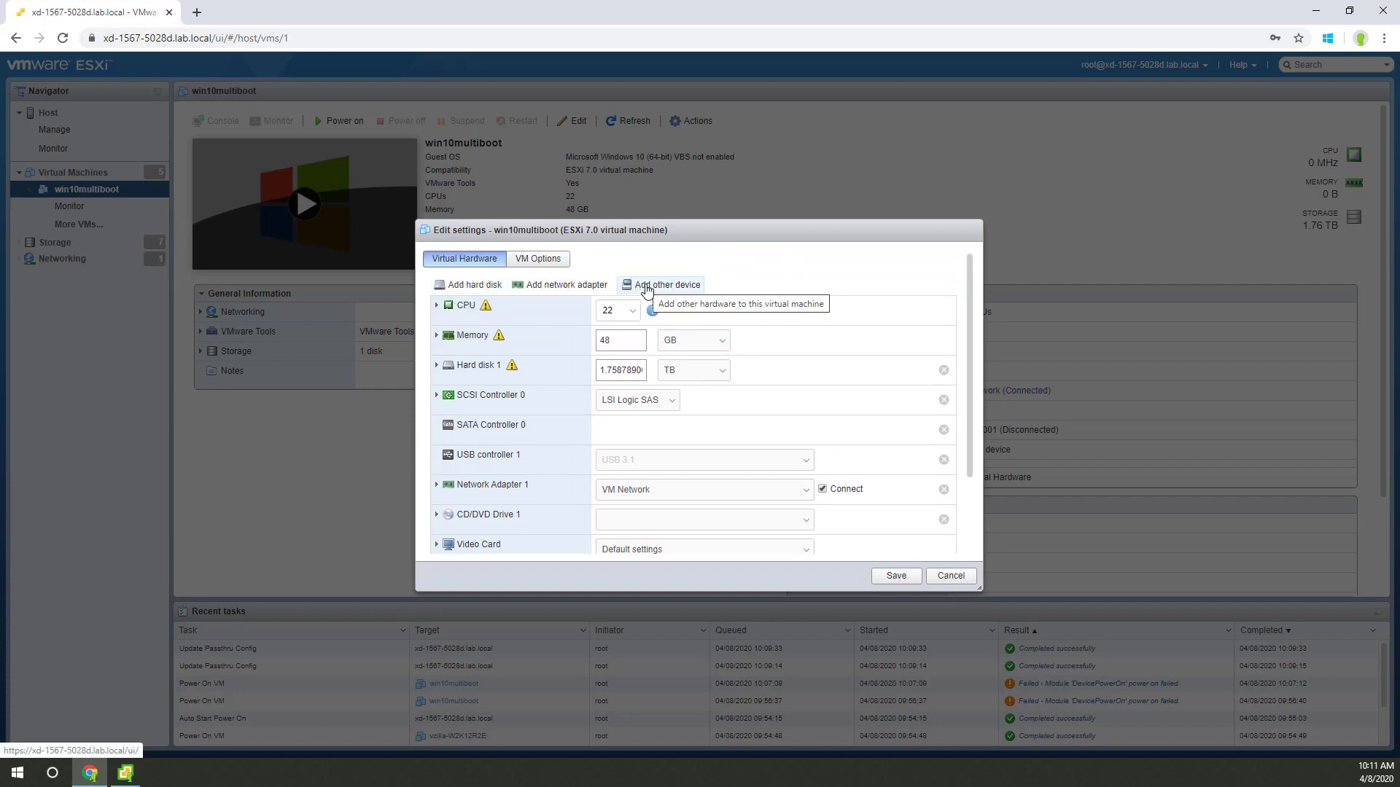
left_click(648, 288)
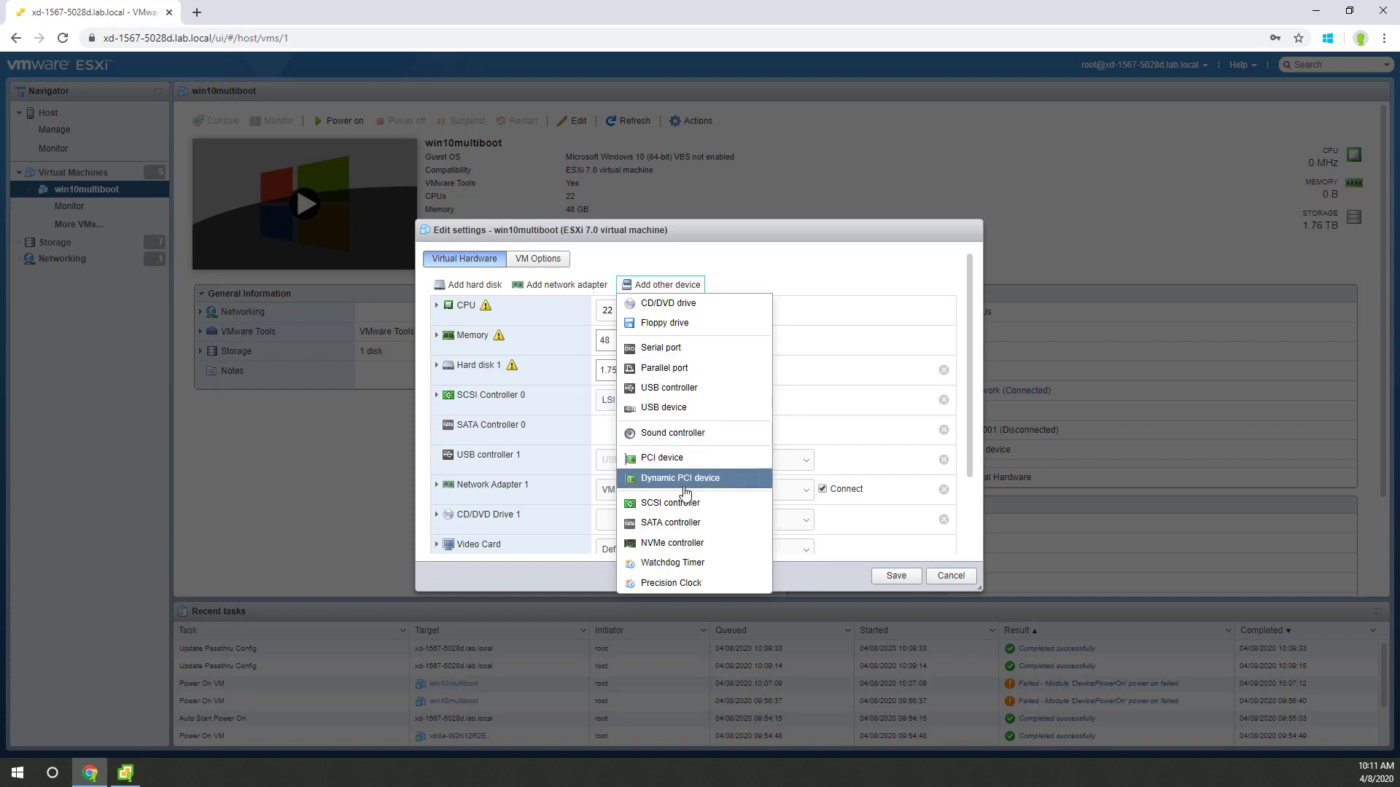
left_click(661, 457)
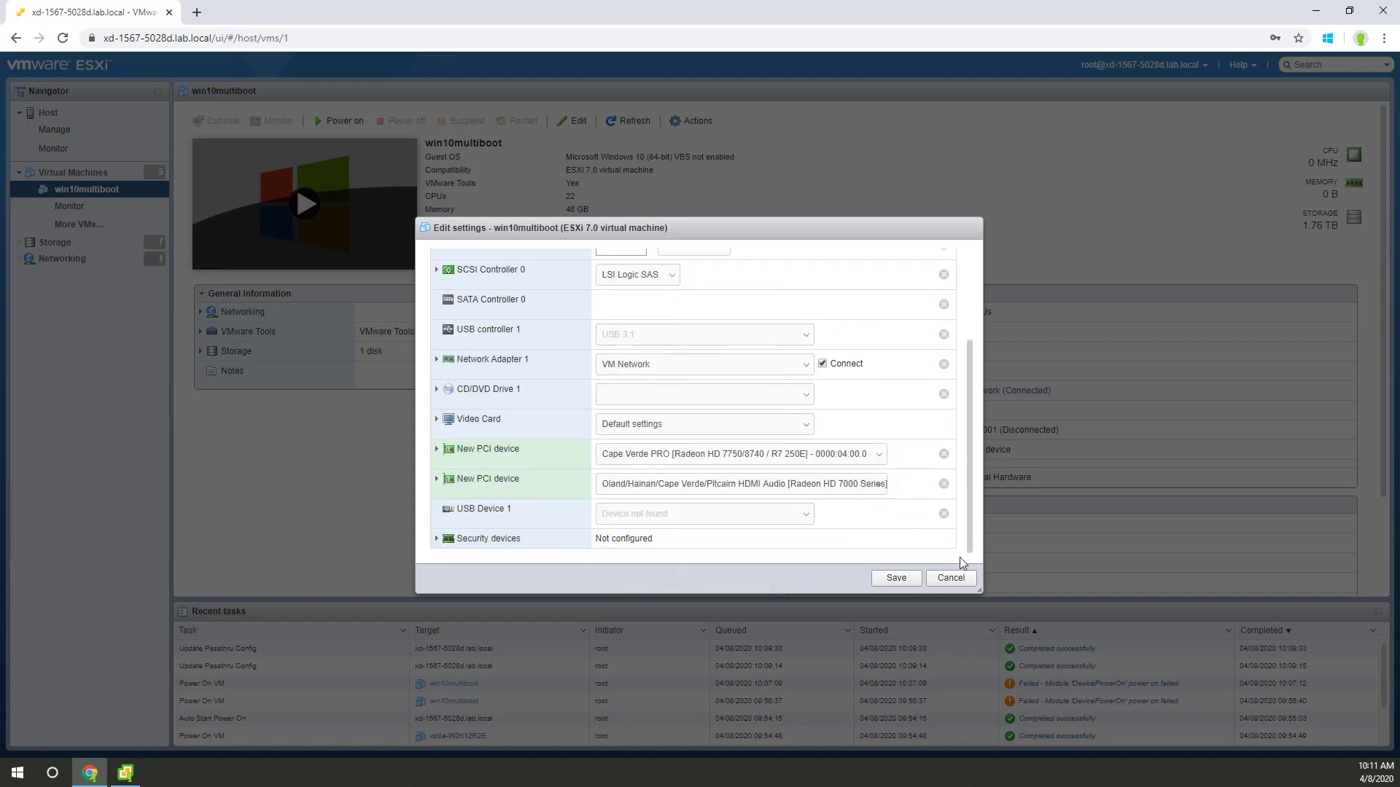
left_click(896, 578)
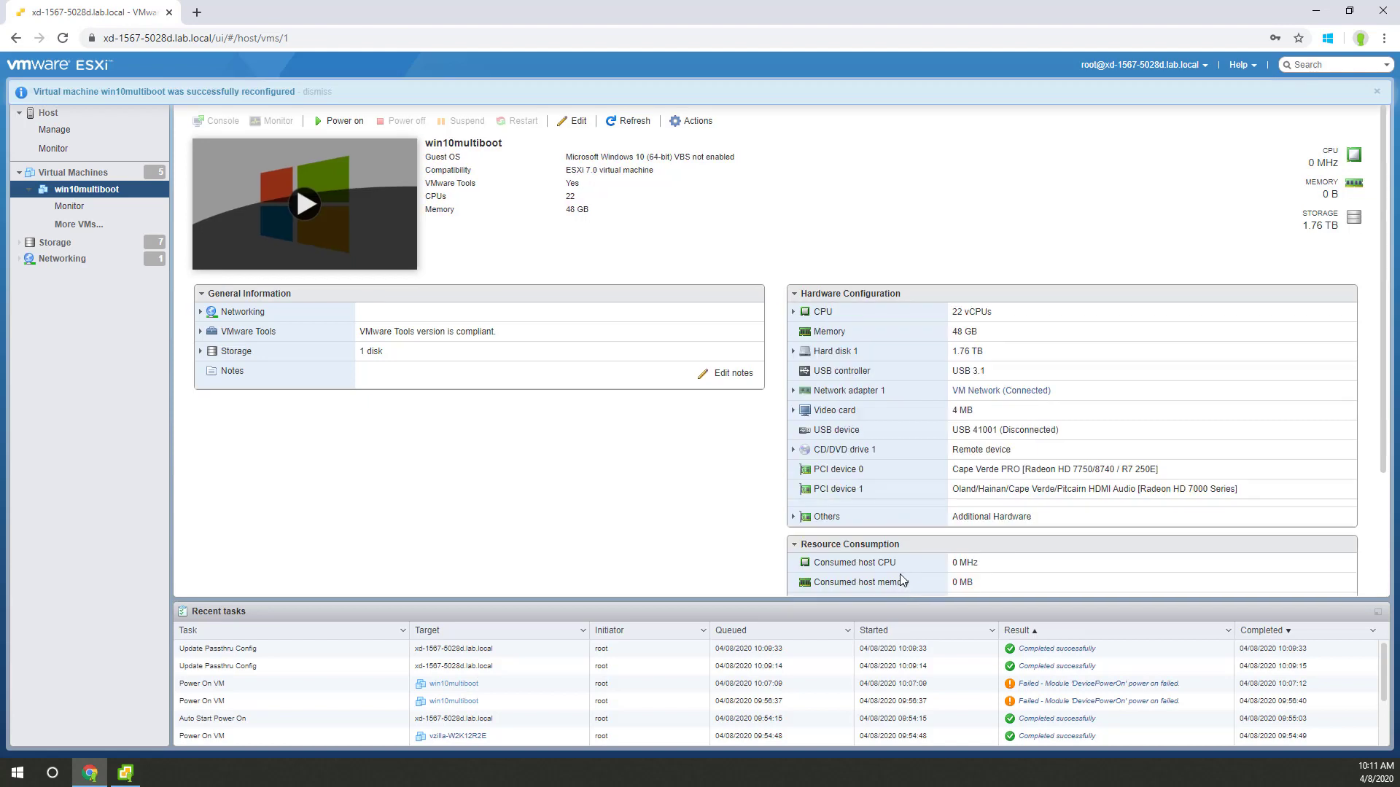
Power on the win10multiboot virtual machine
left_click(344, 121)
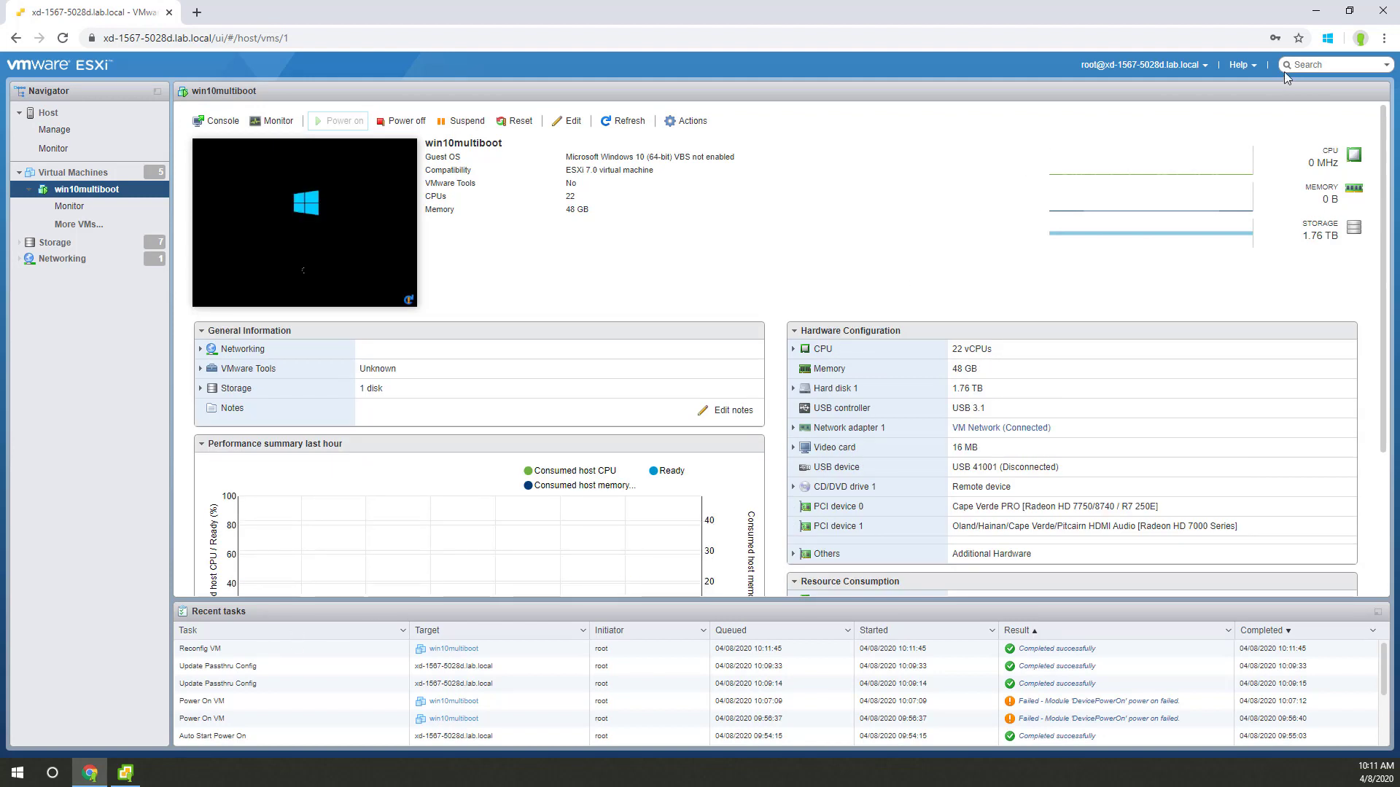
Return to the vSphere Client and narrow the Status column of the recent tasks list
left_click(1315, 13)
left_click(706, 318)
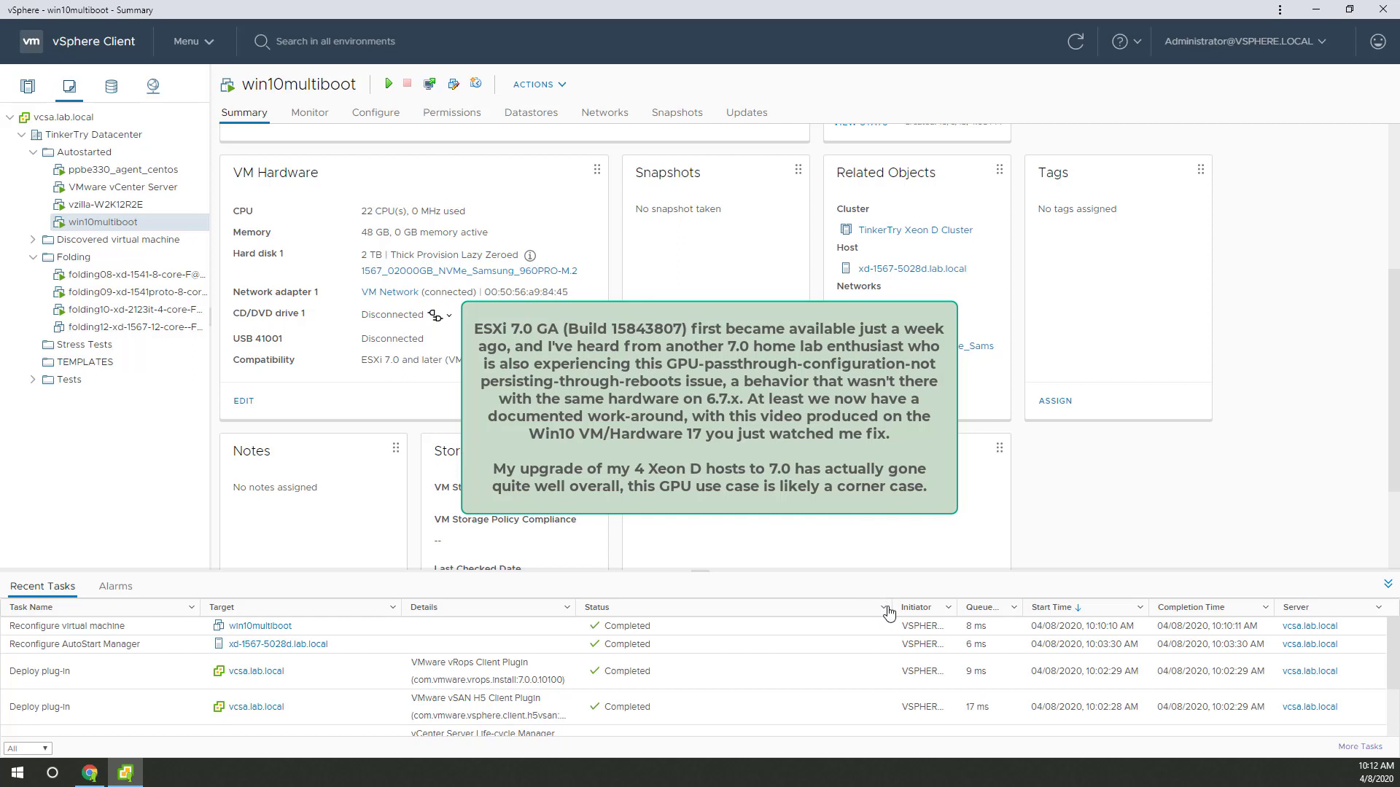
left_click_drag(893, 608, 743, 607)
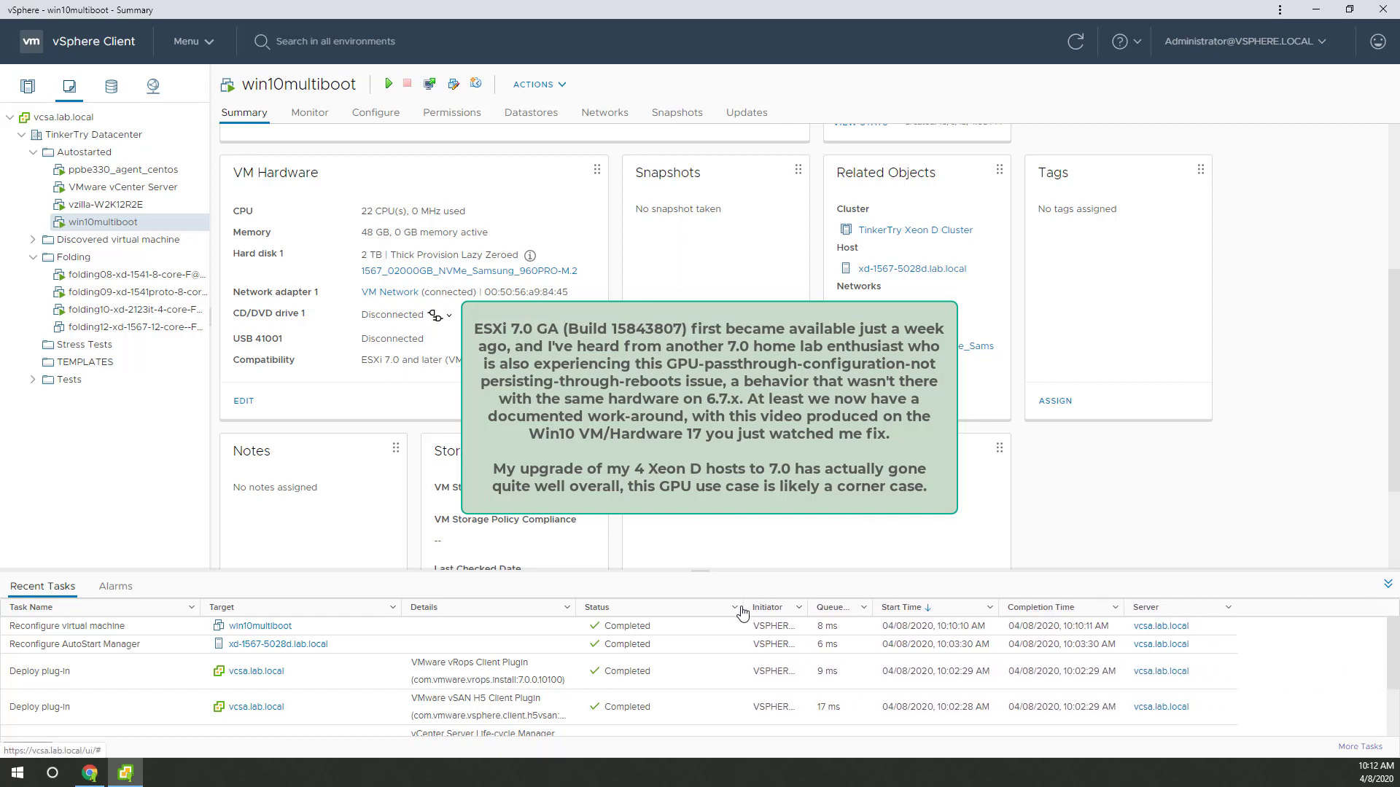